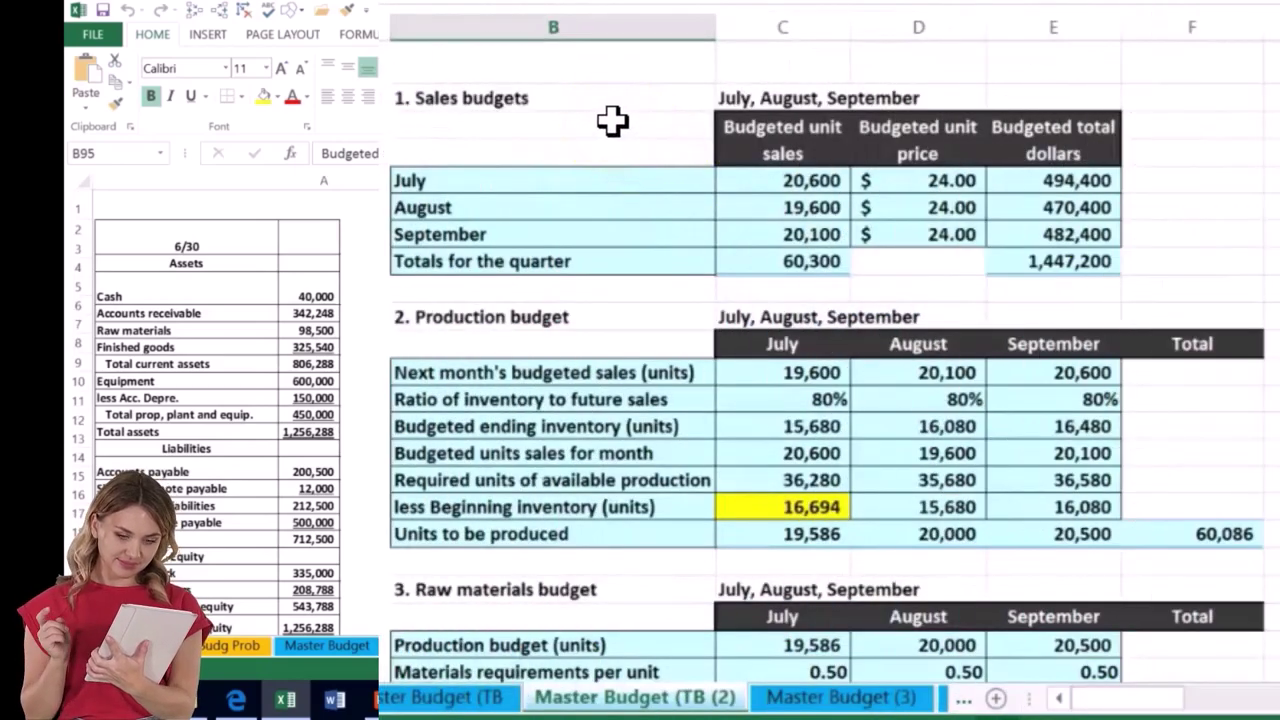
# Review the completed budgets, from the sales budget through the cash budget, as far as the blank Budgeted Cost of Goods Manufactured table
pyautogui.scroll(-5, 612, 120)
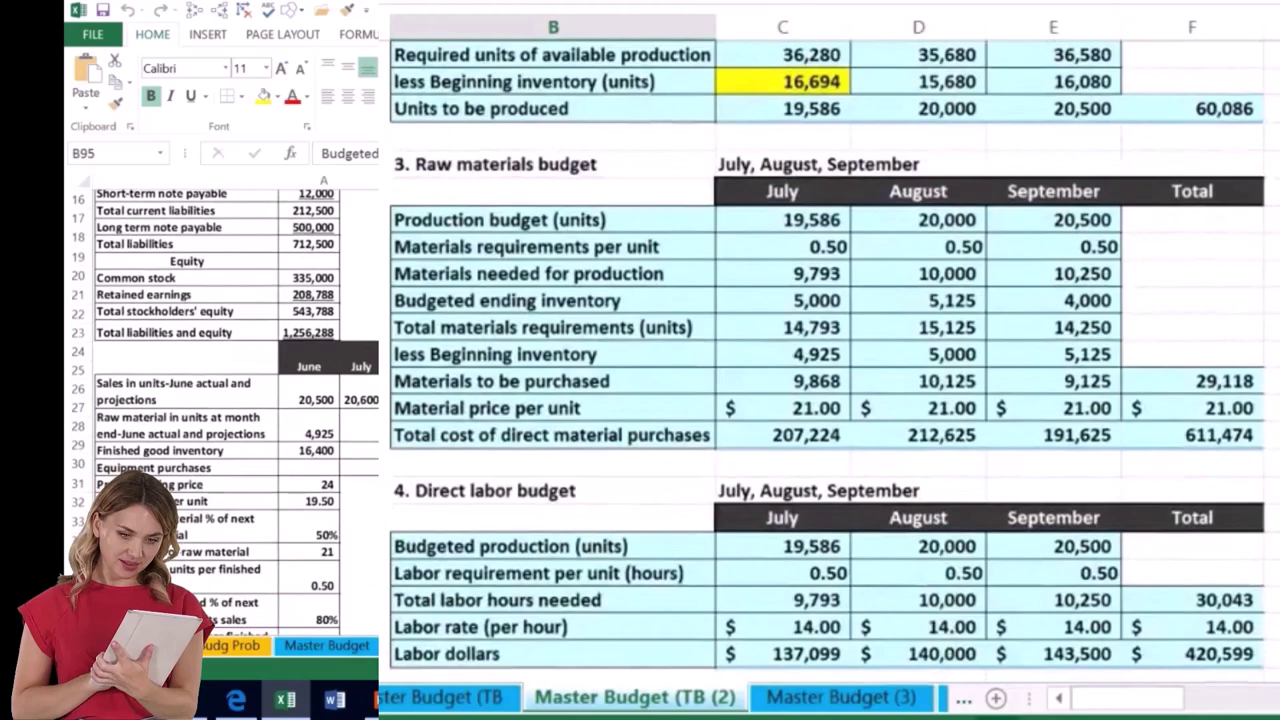
pyautogui.scroll(-3, 830, 360)
pyautogui.scroll(-3, 830, 360)
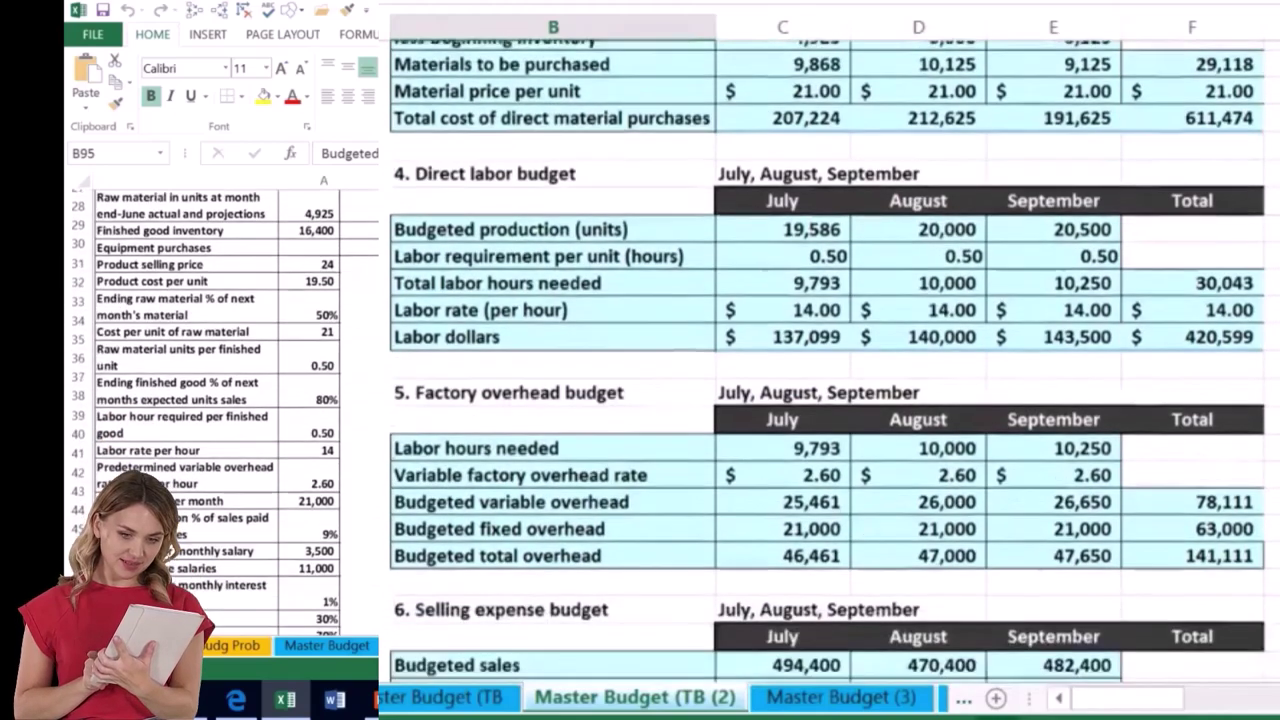
pyautogui.scroll(-5, 830, 360)
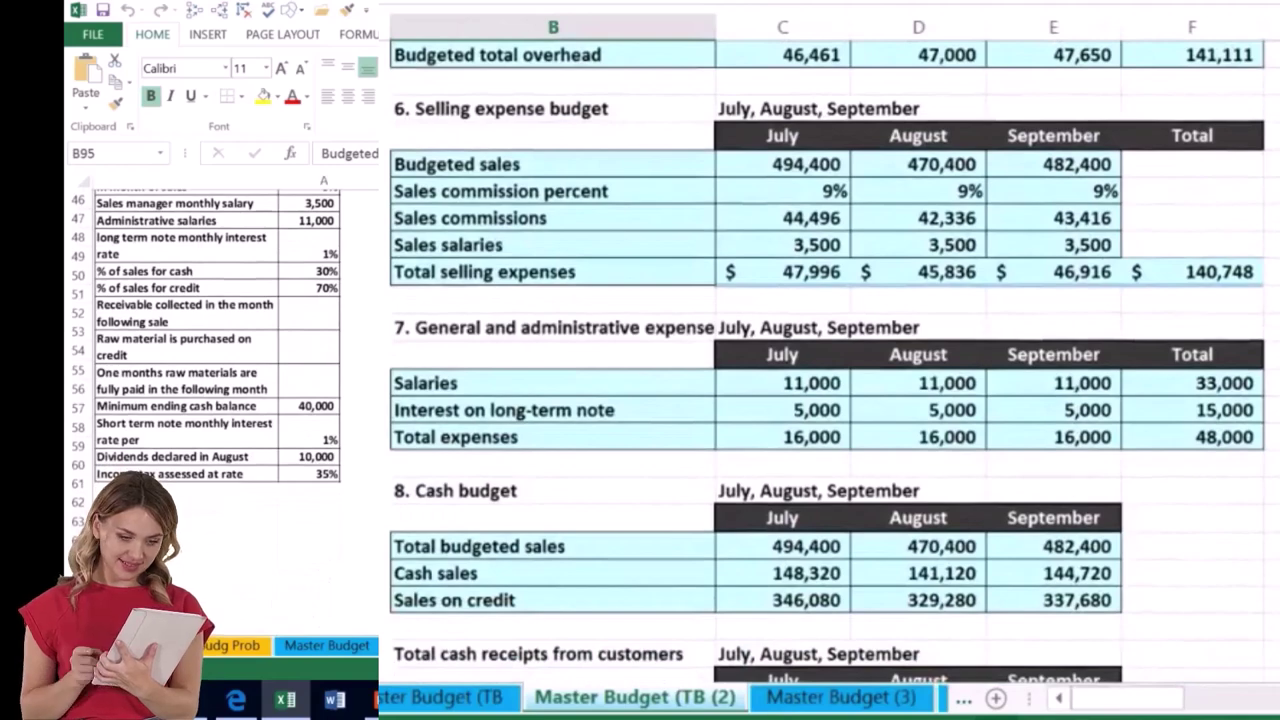
pyautogui.scroll(-3, 830, 360)
pyautogui.scroll(-3, 830, 360)
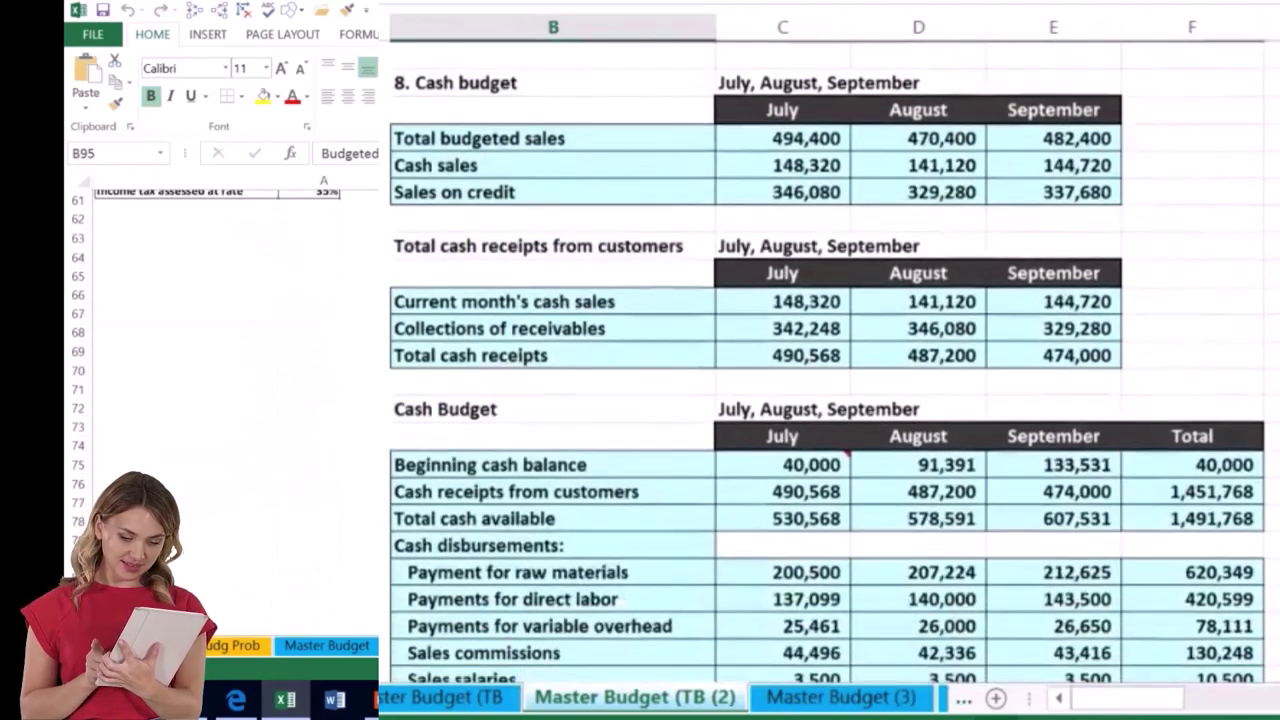
pyautogui.scroll(-3, 830, 360)
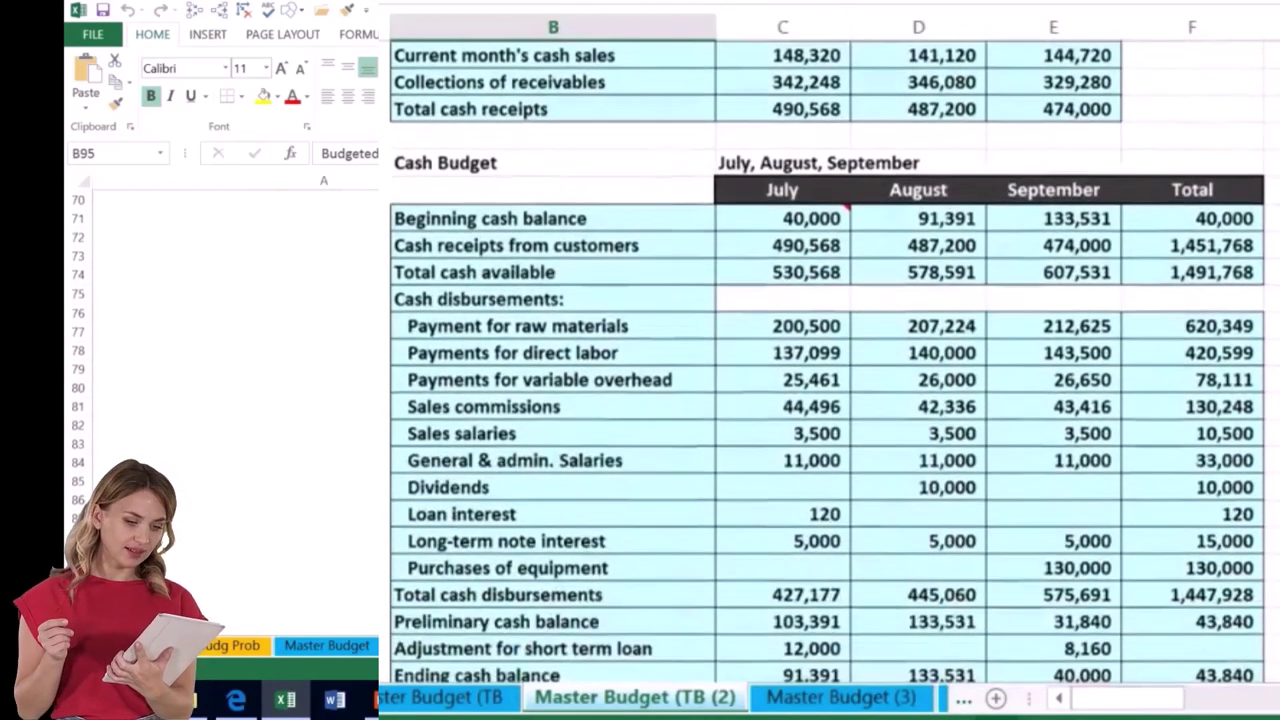
pyautogui.scroll(-4, 830, 360)
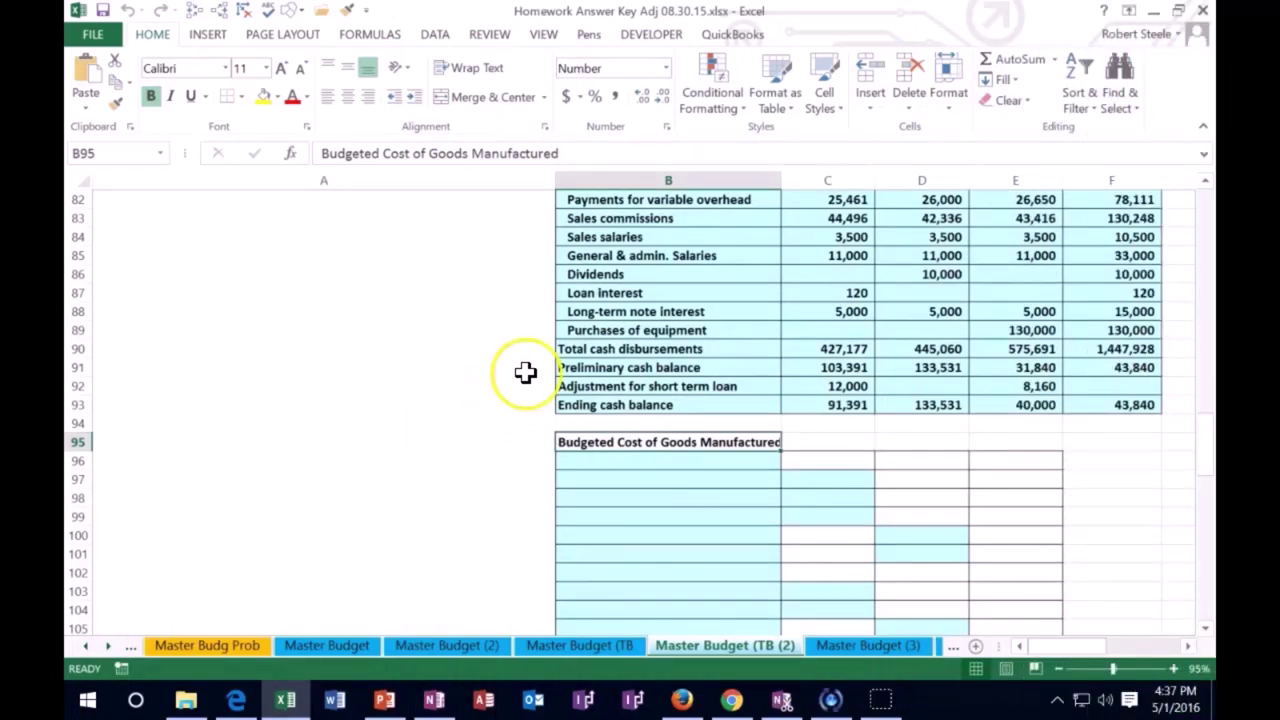
pyautogui.scroll(-1, 491, 383)
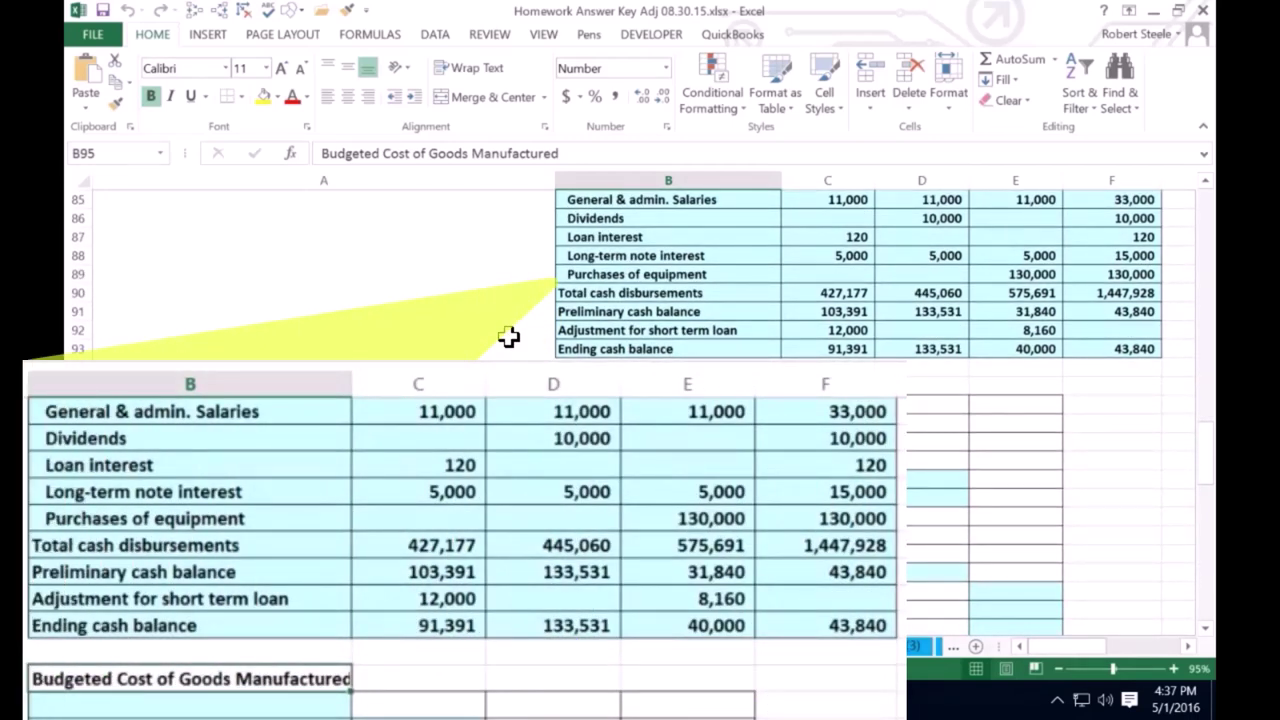
# Enter the heading "Raw materials:" in B96 and the label "Raw materials inventory beginning" in B97
pyautogui.click(60, 705)
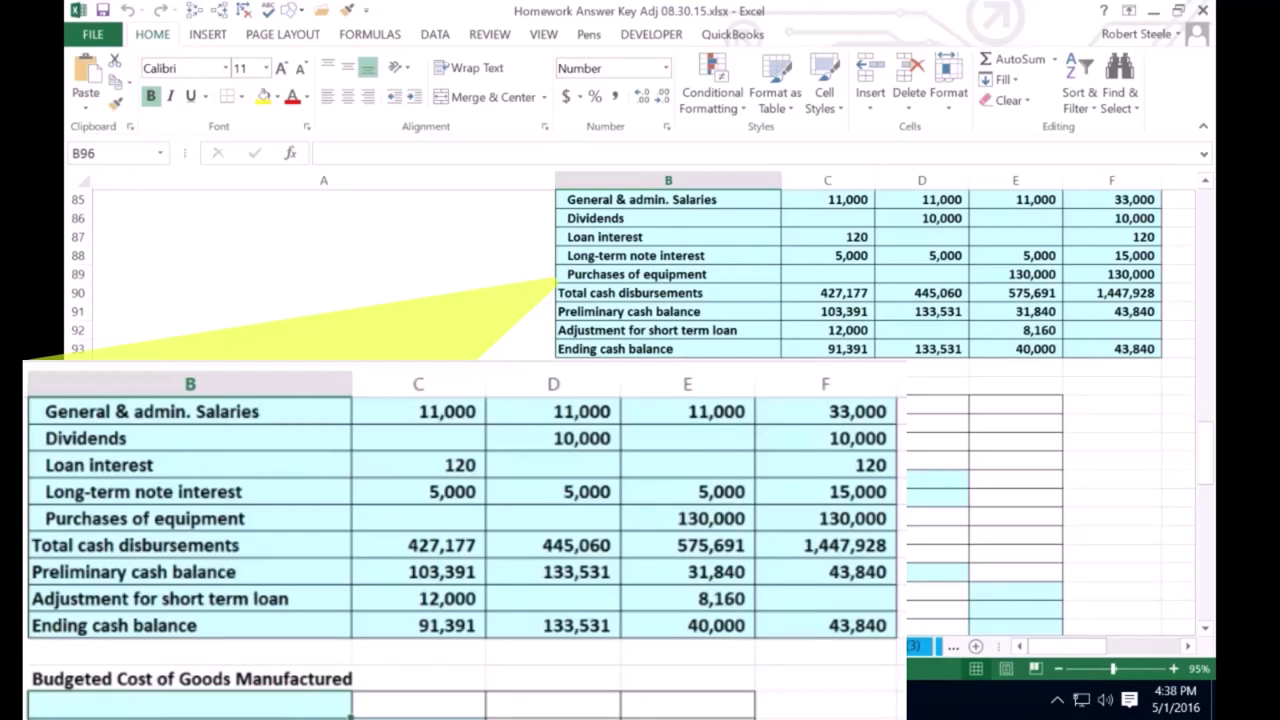
pyautogui.write('Raw materials:')
pyautogui.press('Return')
pyautogui.write('Raw materials inventory beginning')
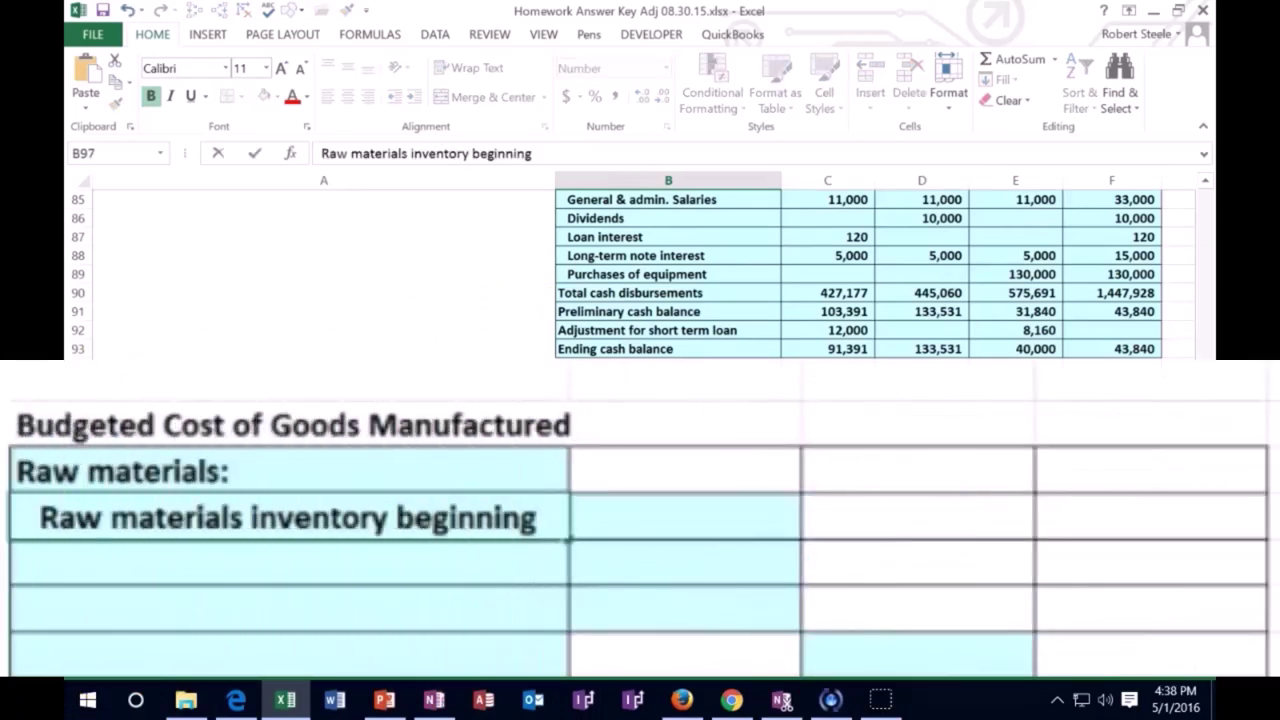
pyautogui.press('Tab')
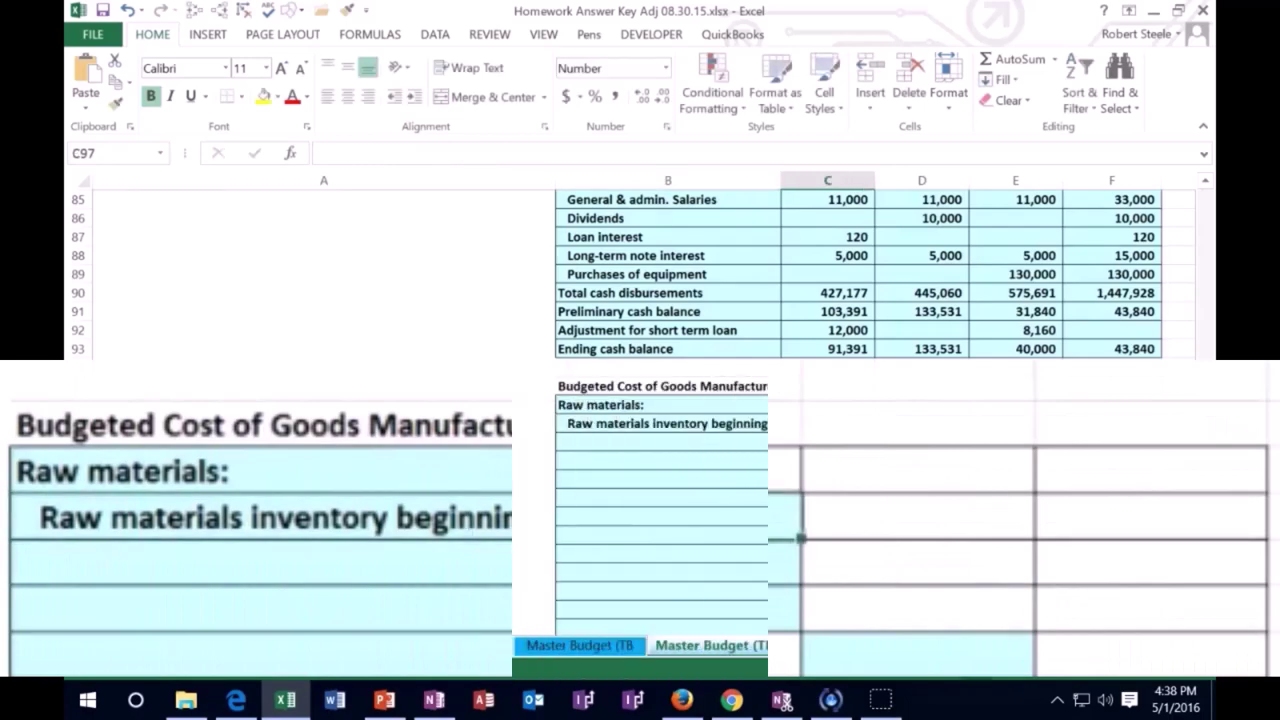
# Look up raw materials on the 6/30 balance sheet and enter 98,500 in C97 as the beginning inventory
pyautogui.scroll(11, 183, 514)
pyautogui.scroll(17, 183, 514)
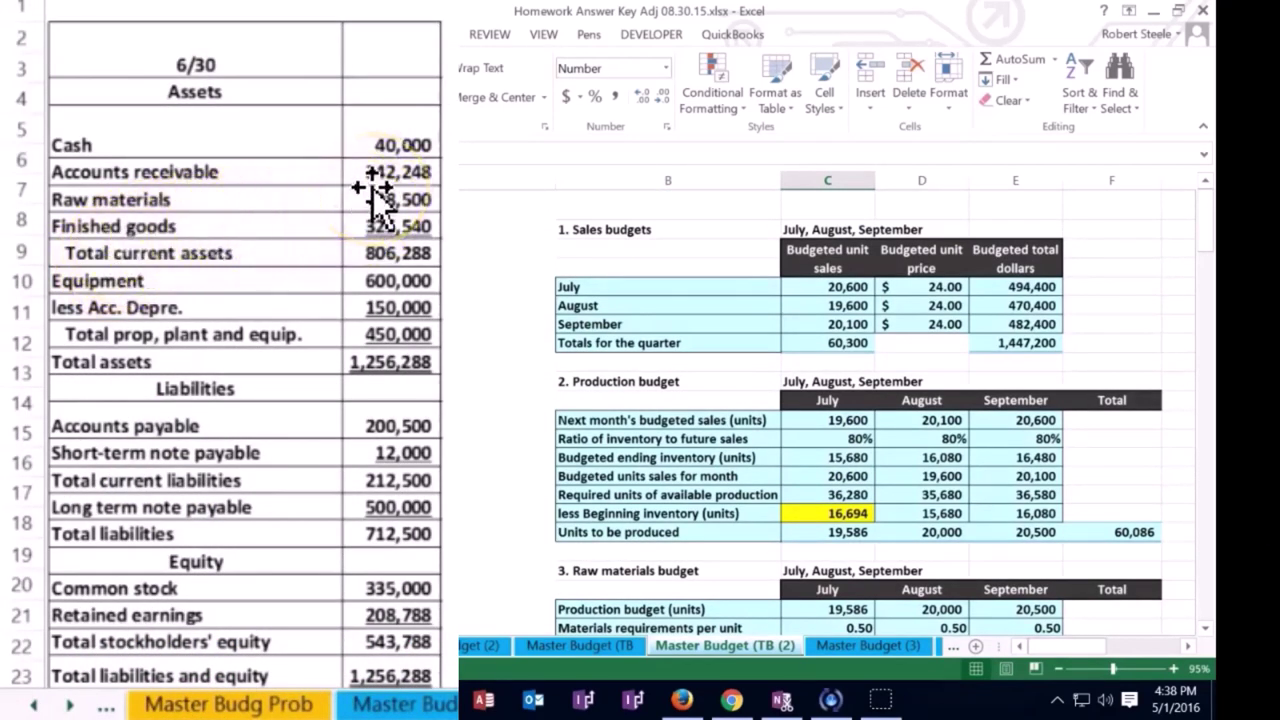
pyautogui.scroll(-20, 372, 187)
pyautogui.write('980')
pyautogui.press('BackSpace')
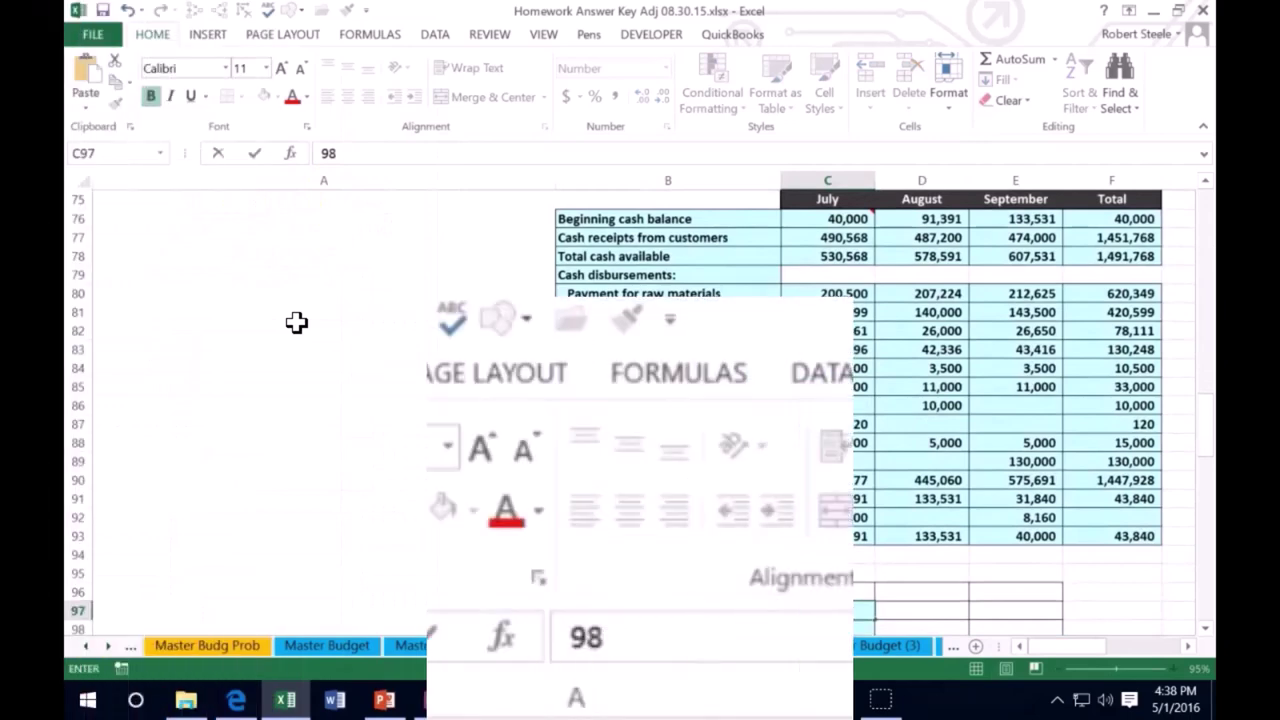
pyautogui.write('500')
pyautogui.press('Return')
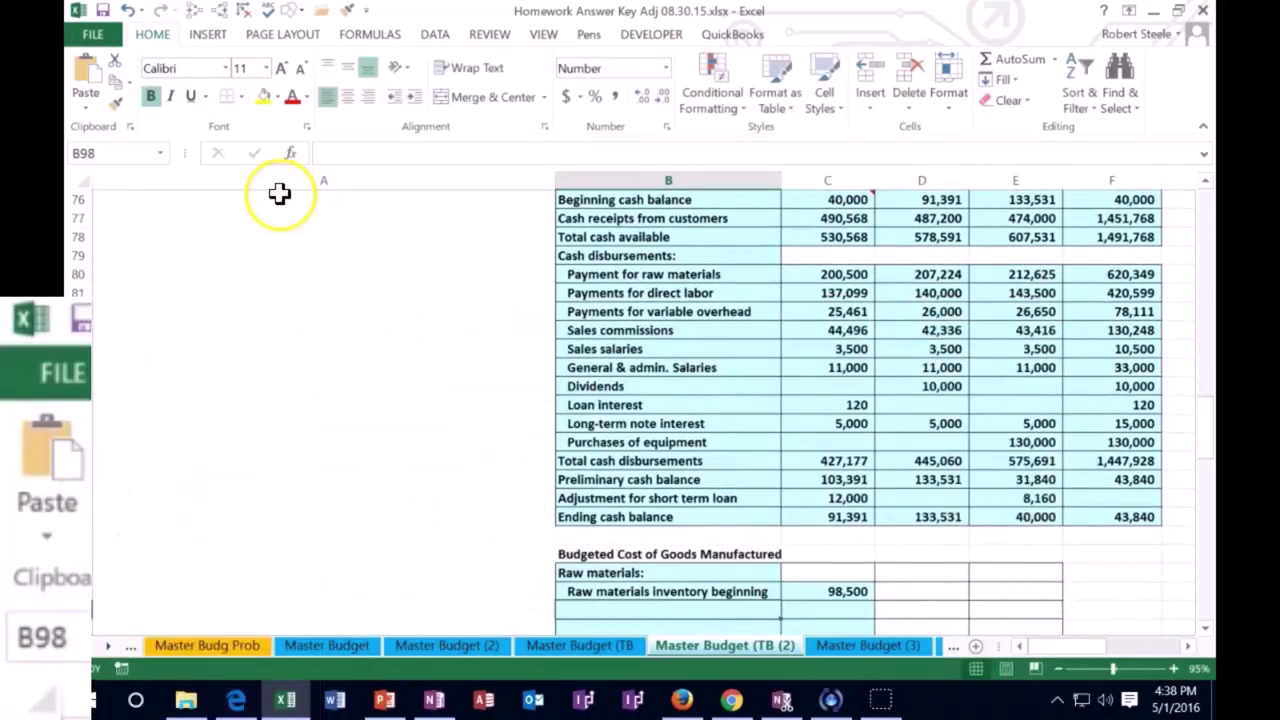
# Label the row below the beginning inventory, in B98, "Raw material purchased"
pyautogui.scroll(-2, 311, 465)
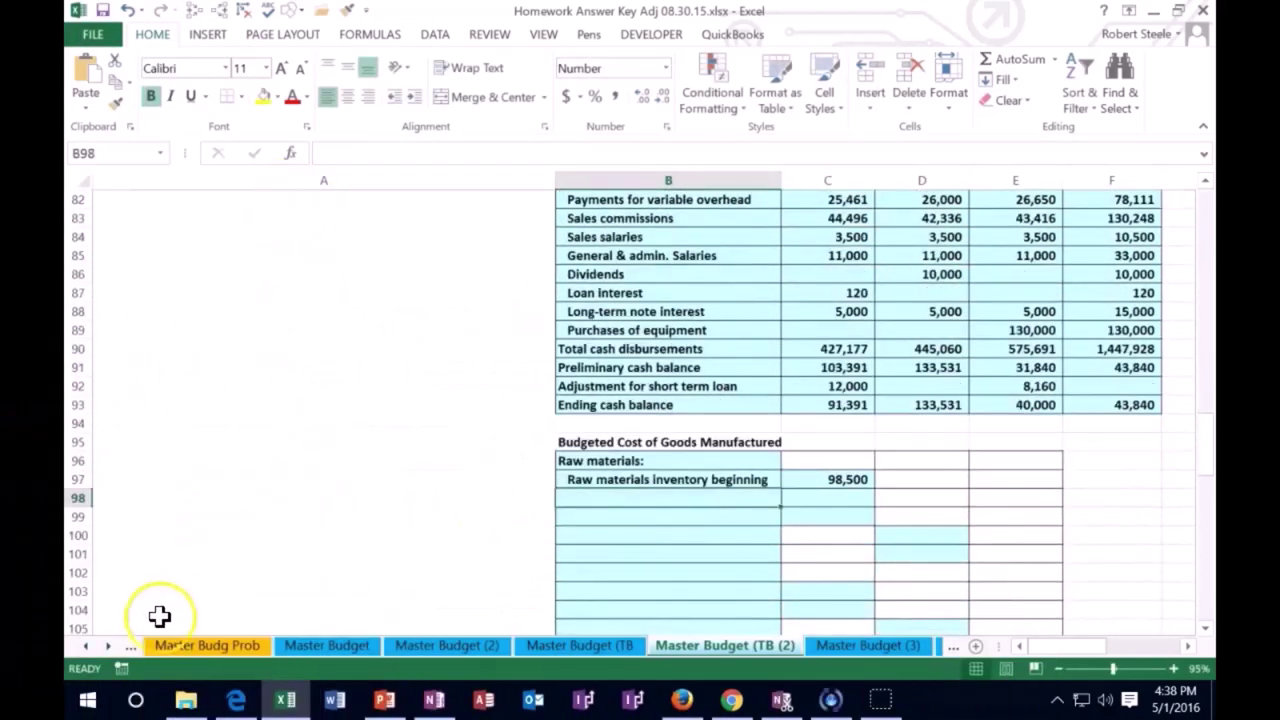
pyautogui.write('Raw material purchased')
pyautogui.scroll(-3, 457, 345)
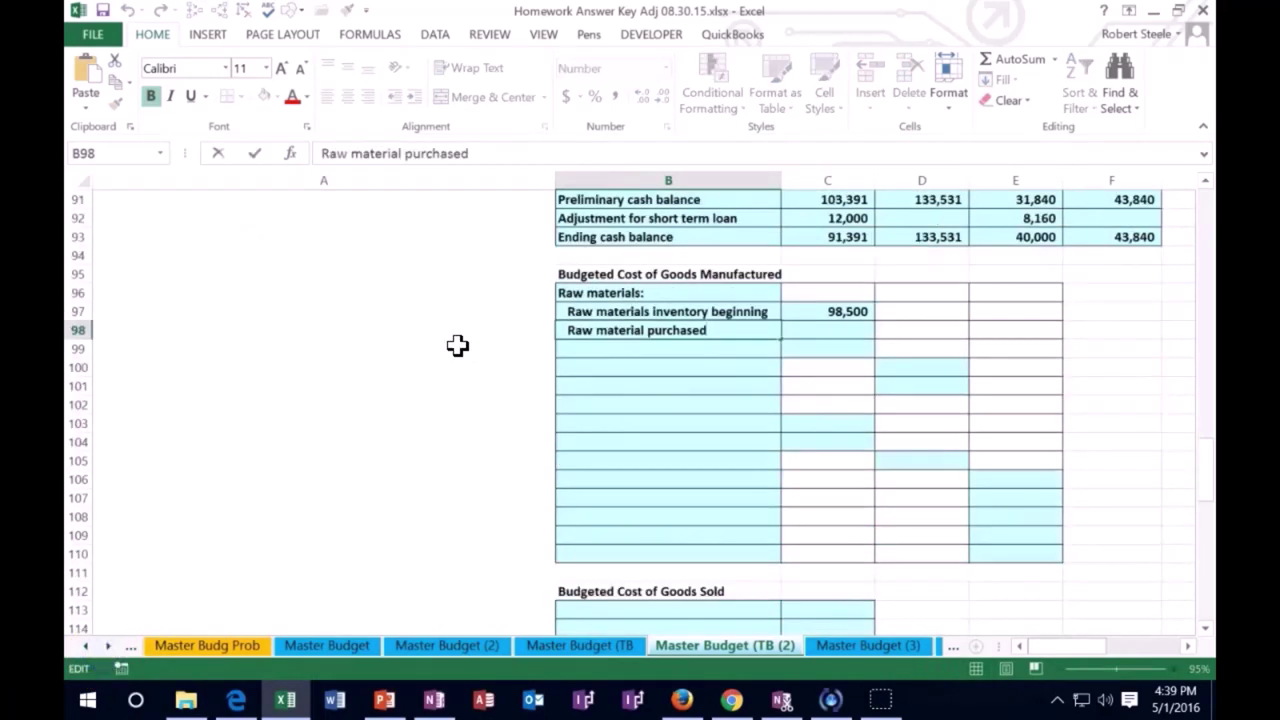
pyautogui.press('Tab')
# Link C98 to the quarter's total cost of direct material purchases in the raw materials budget
pyautogui.write('=')
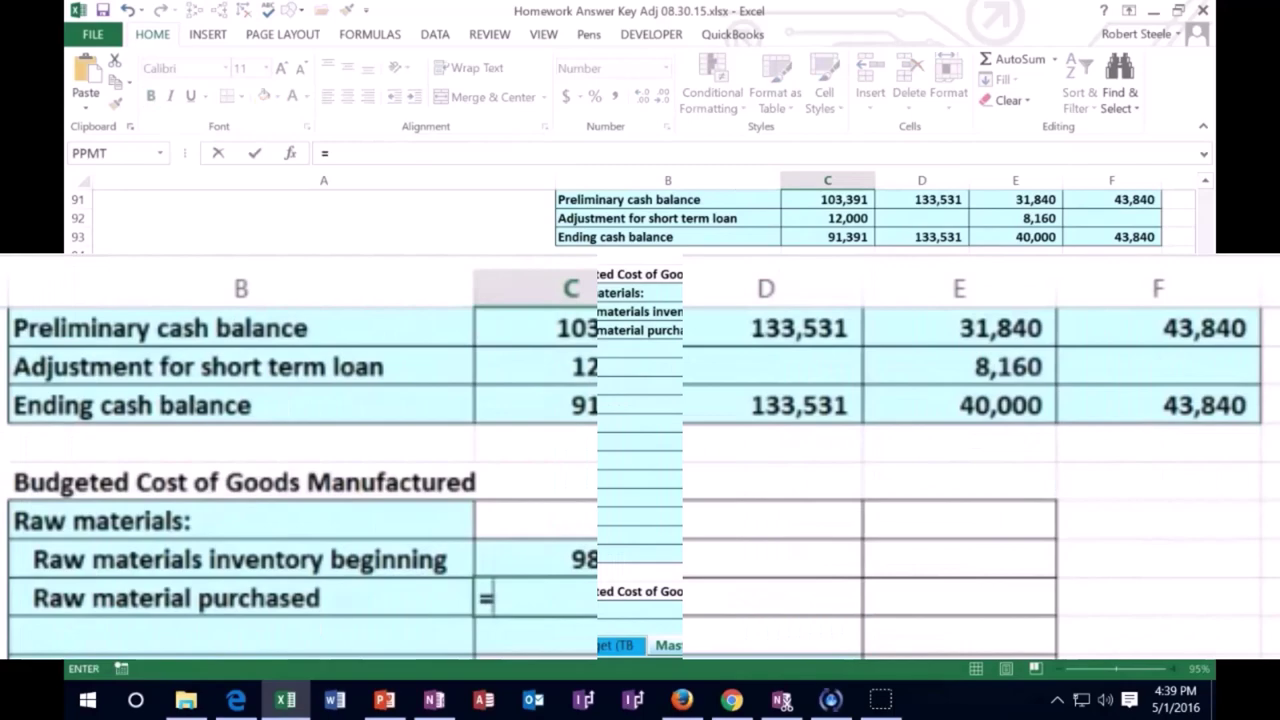
pyautogui.scroll(13, 537, 343)
pyautogui.scroll(11, 553, 360)
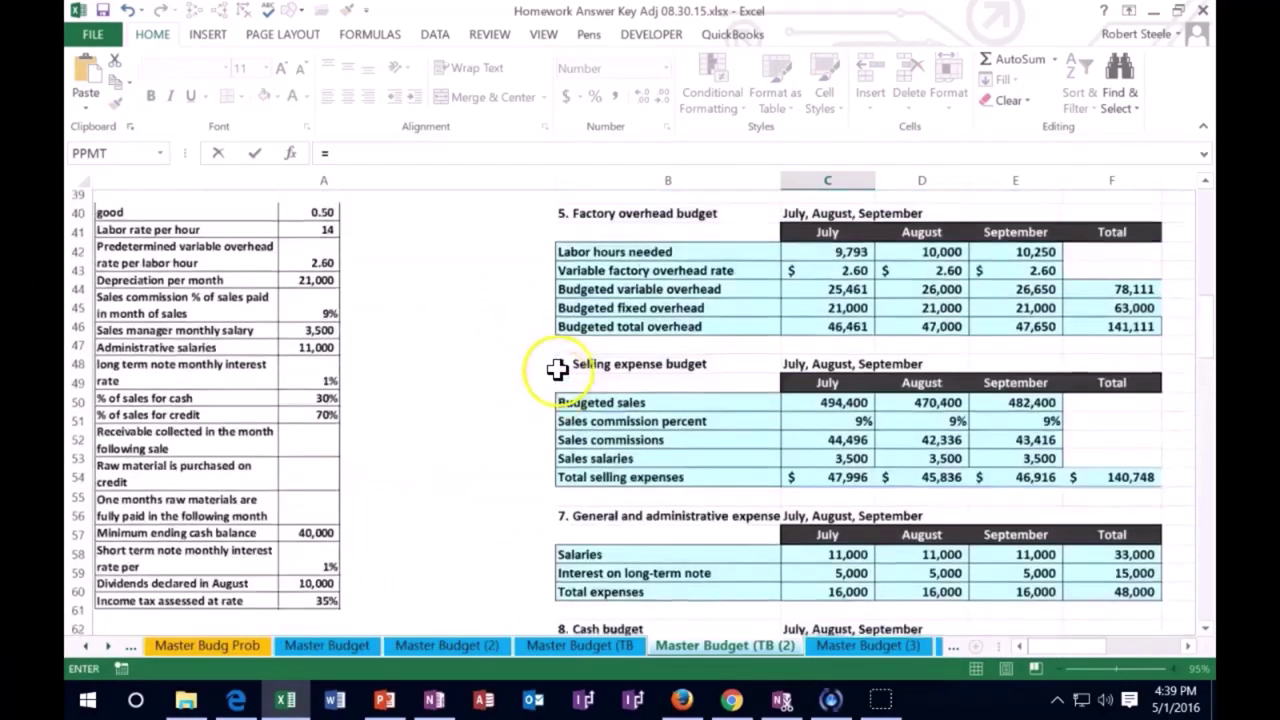
pyautogui.scroll(1, 555, 372)
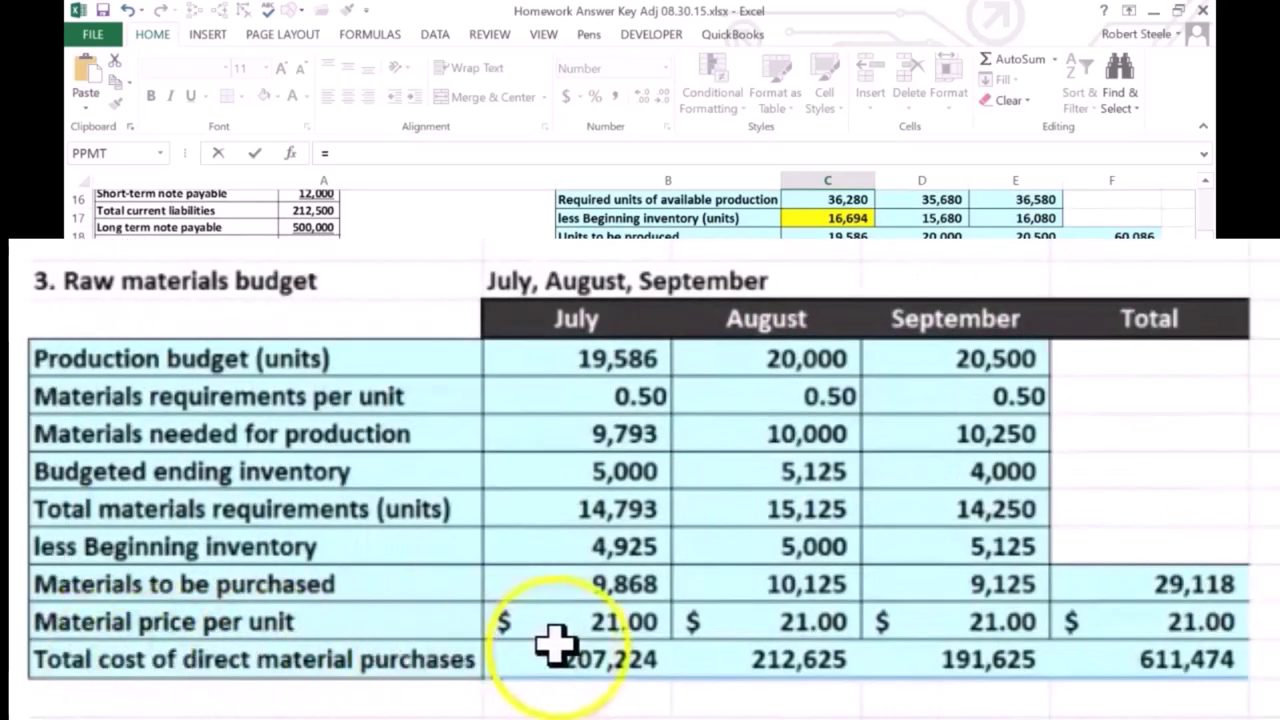
pyautogui.click(1195, 652)
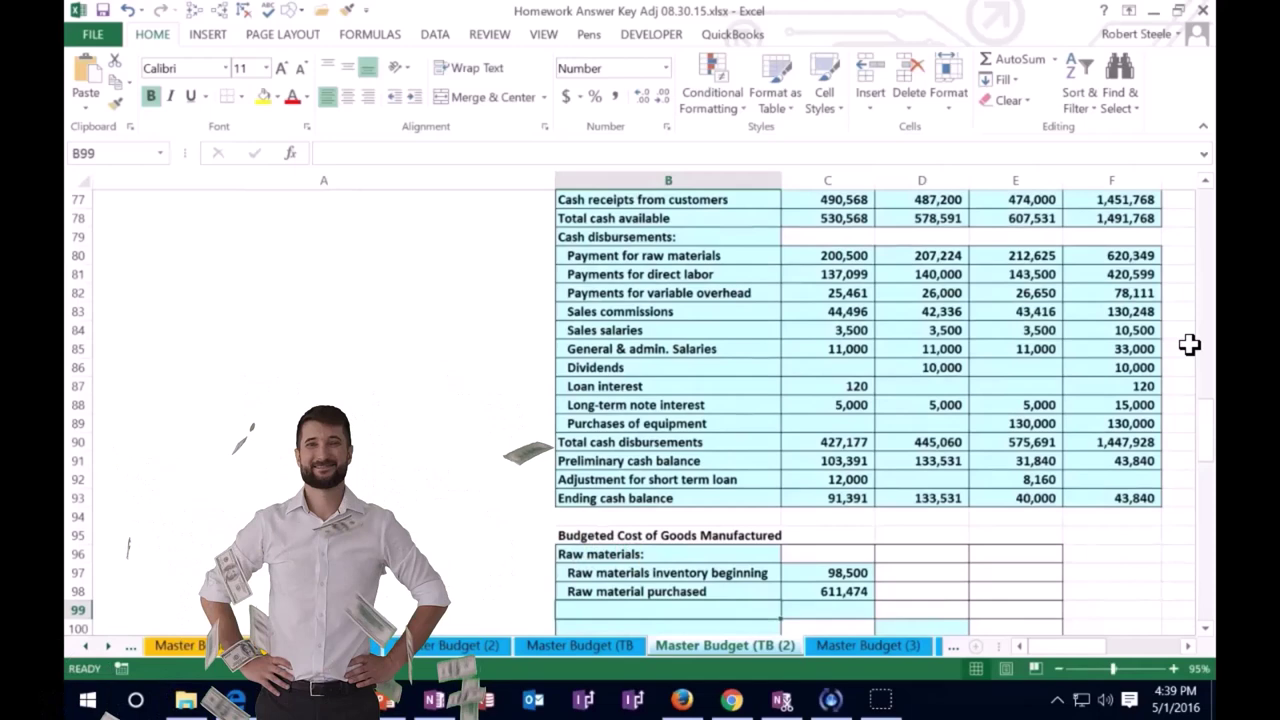
# Add the label "Less raw material inventory ending" in B99
pyautogui.scroll(-2, 791, 523)
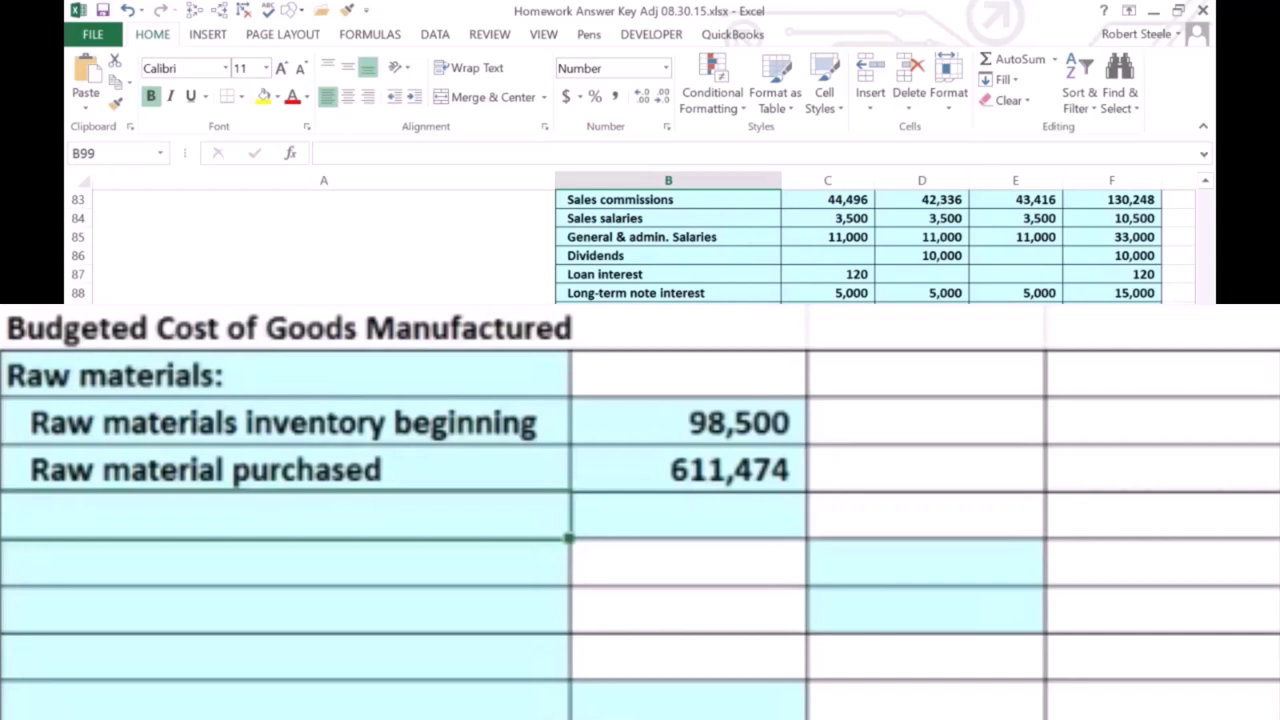
pyautogui.write('Less raw material inventory ending')
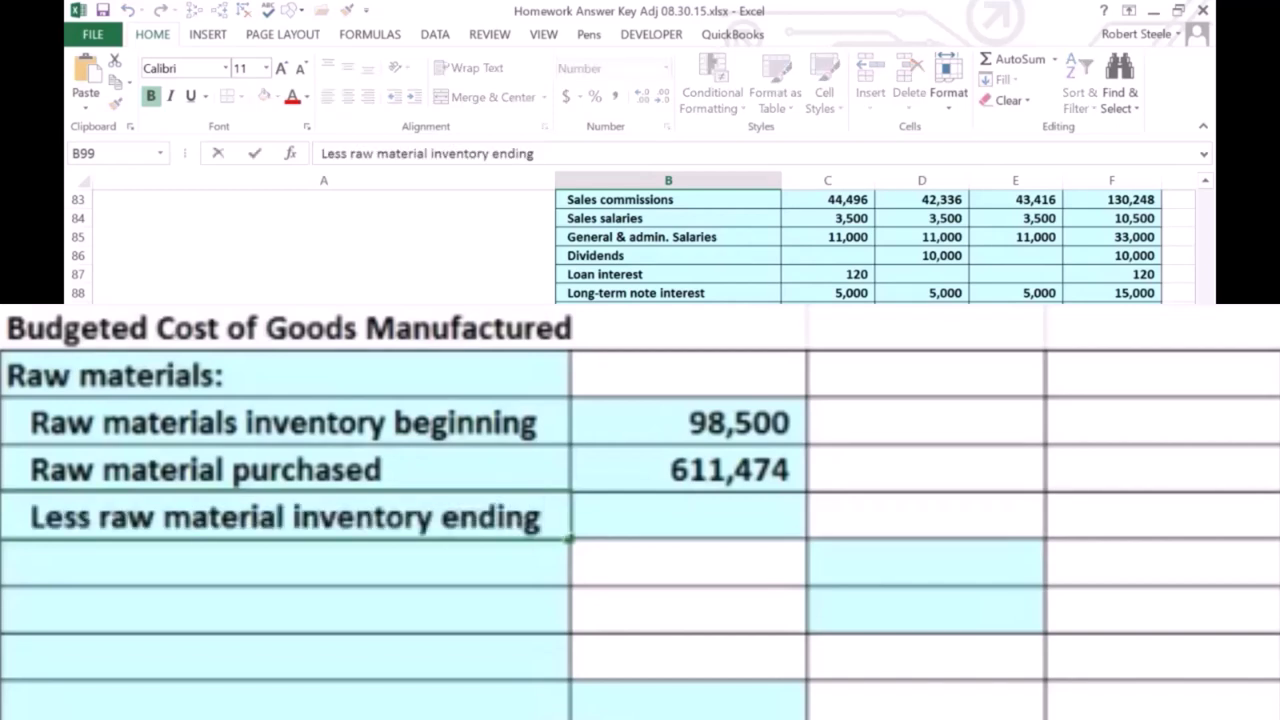
pyautogui.press('Tab')
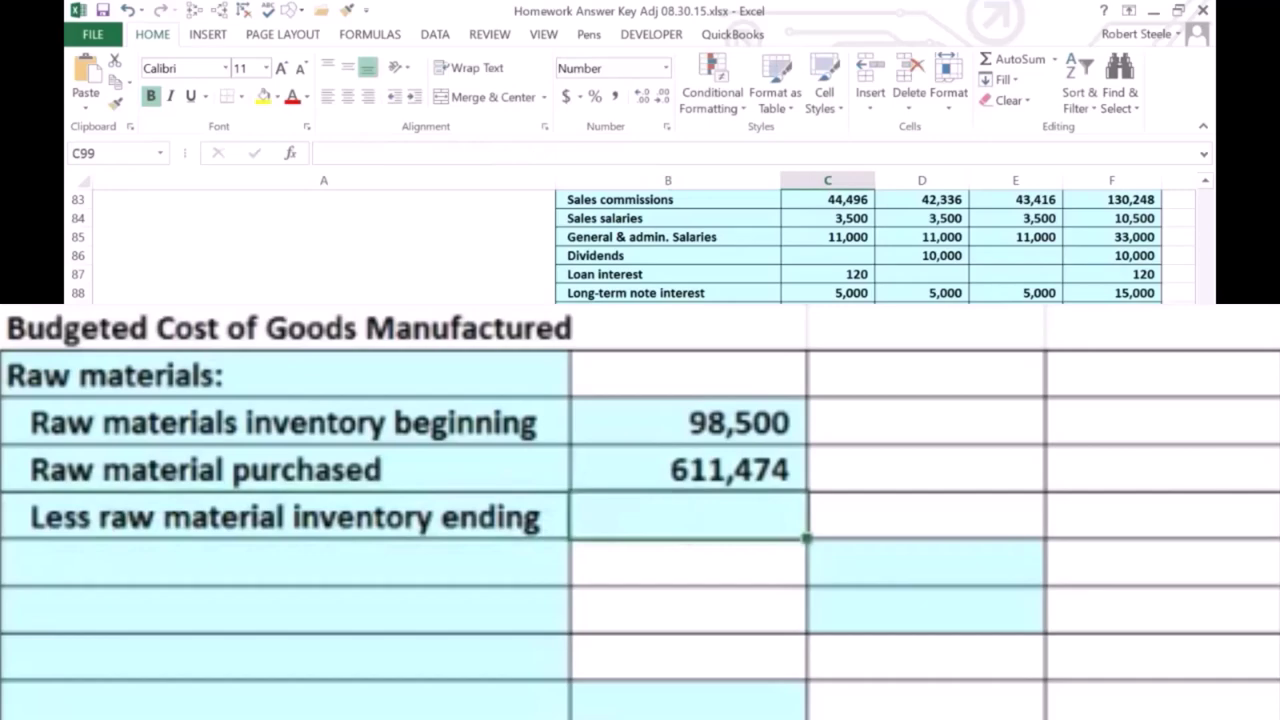
# Calculate C99 as September's budgeted ending inventory (E25) multiplied by the material price per unit in the Total column of the raw materials budget
pyautogui.write('=')
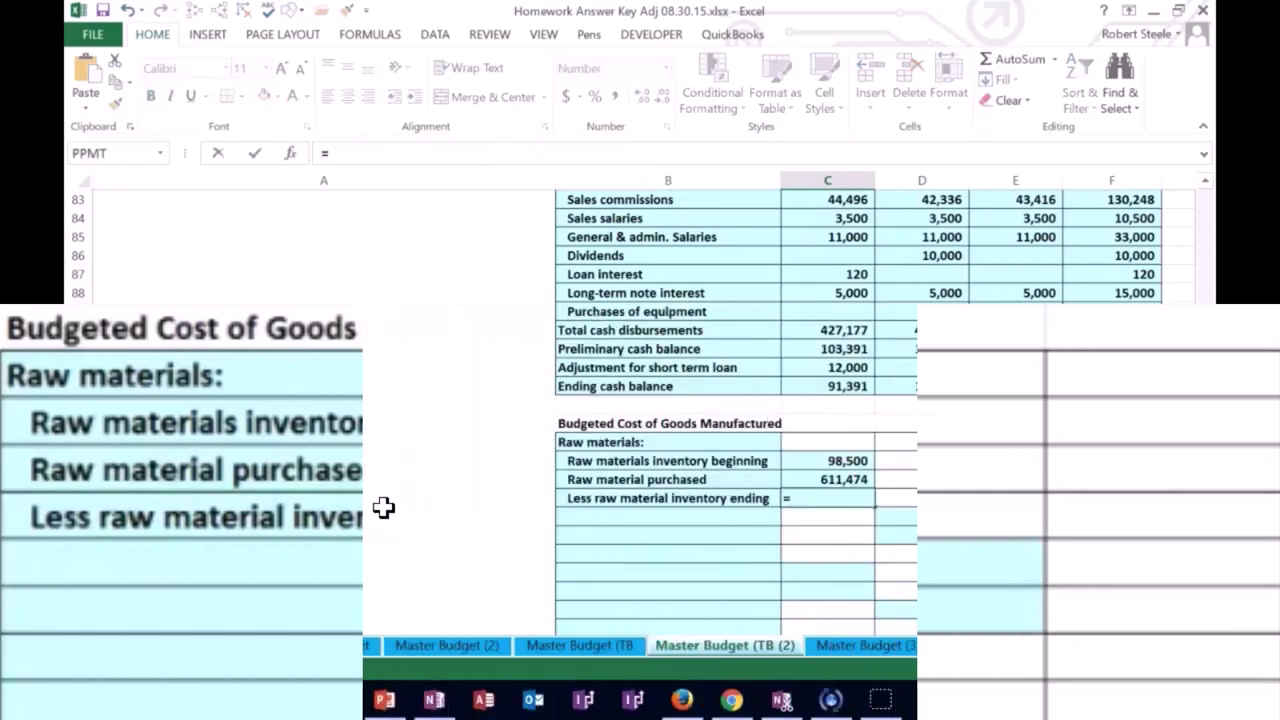
pyautogui.scroll(8, 815, 345)
pyautogui.scroll(18, 820, 353)
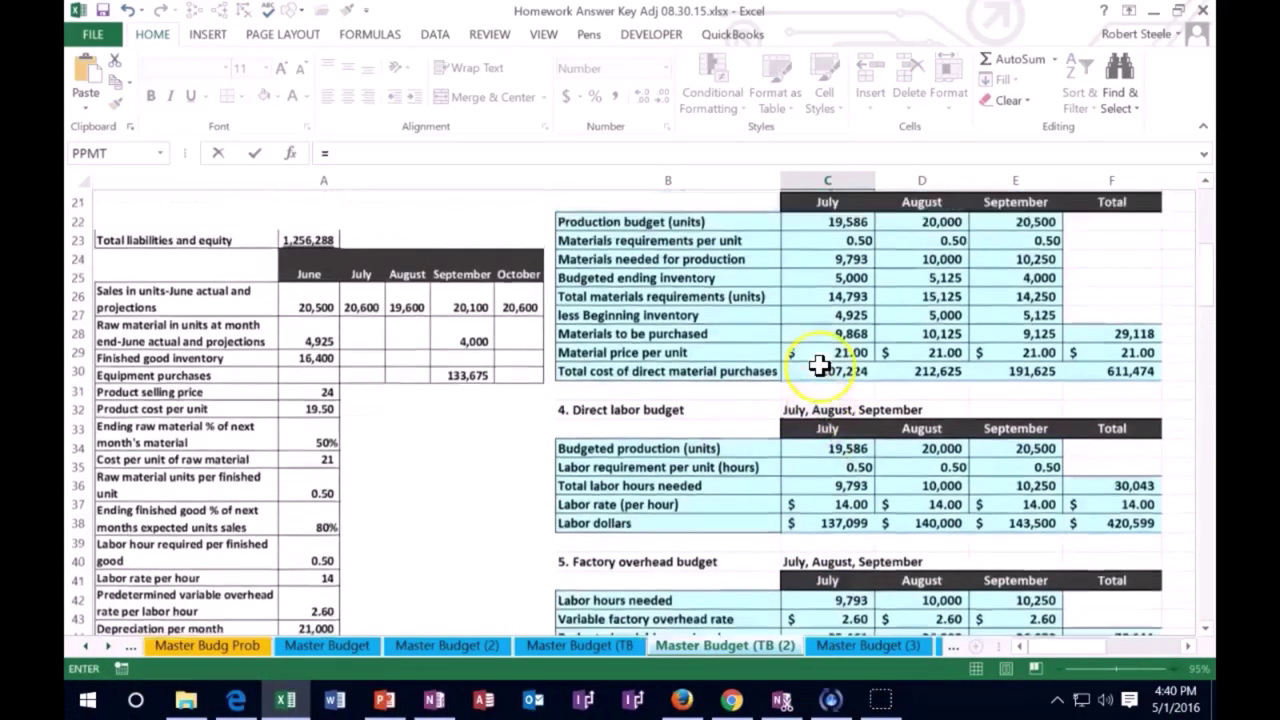
pyautogui.scroll(1, 818, 368)
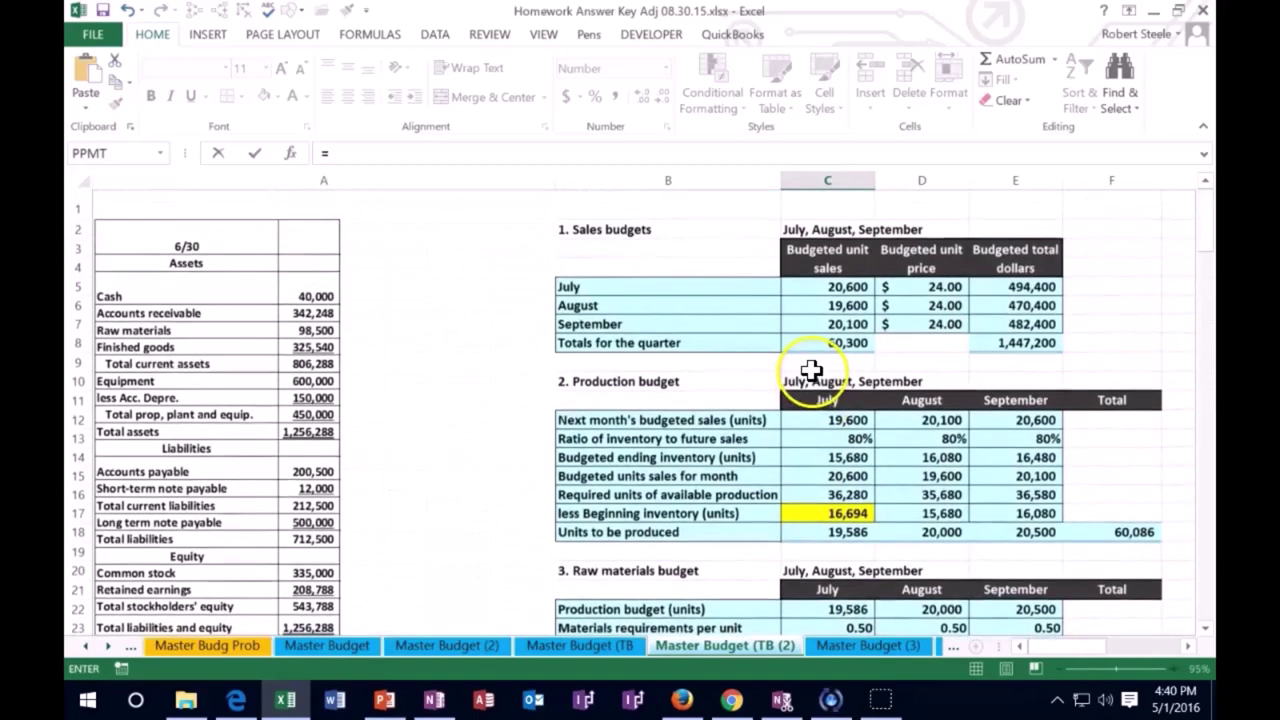
pyautogui.scroll(-4, 810, 370)
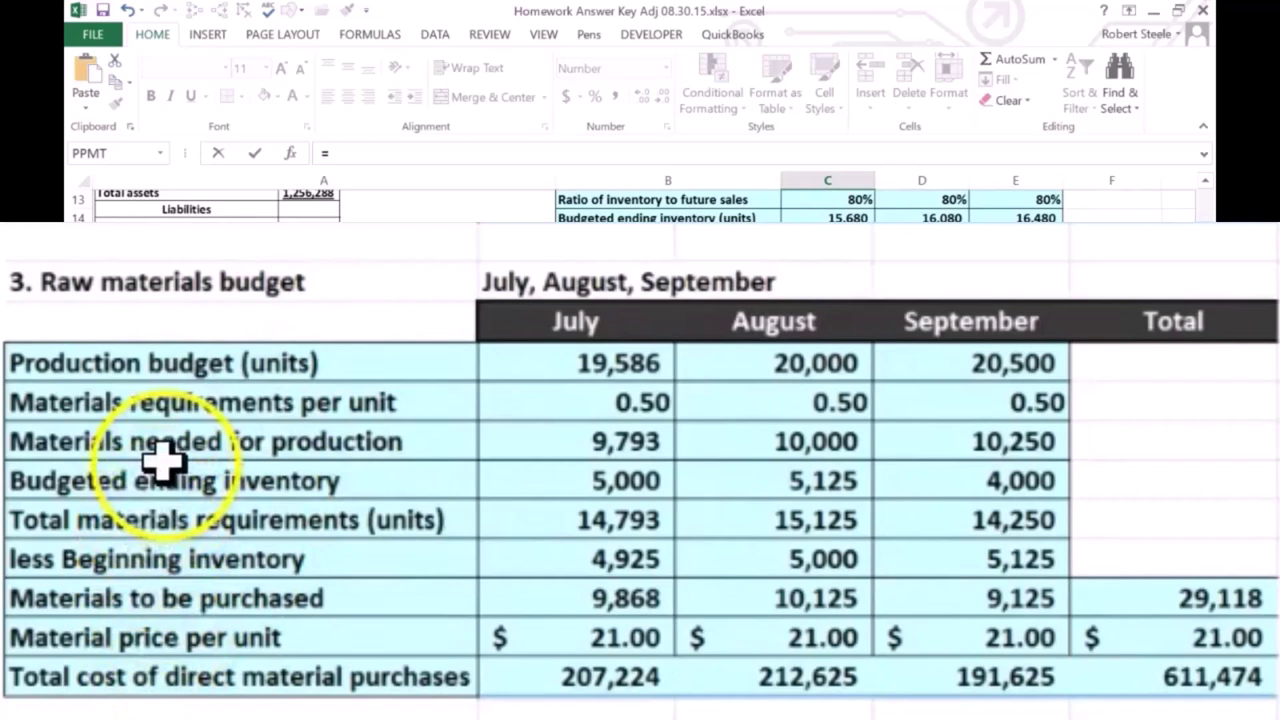
pyautogui.click(945, 476)
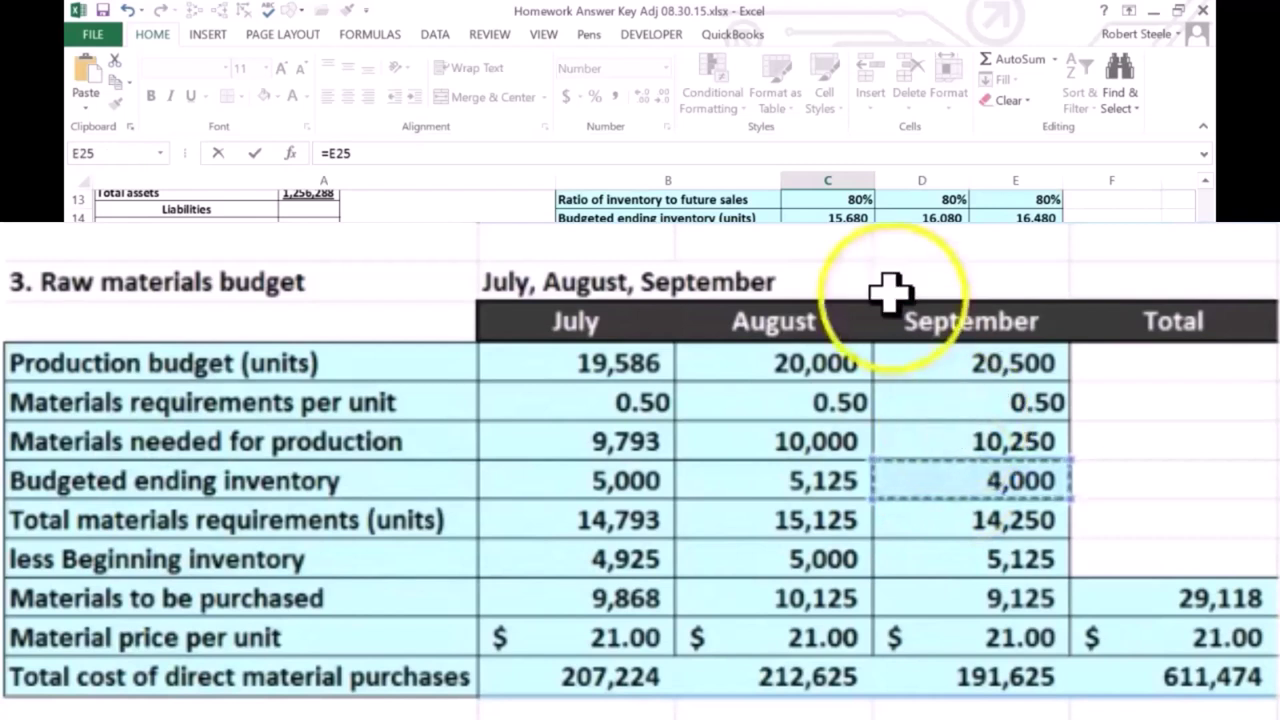
pyautogui.write('*')
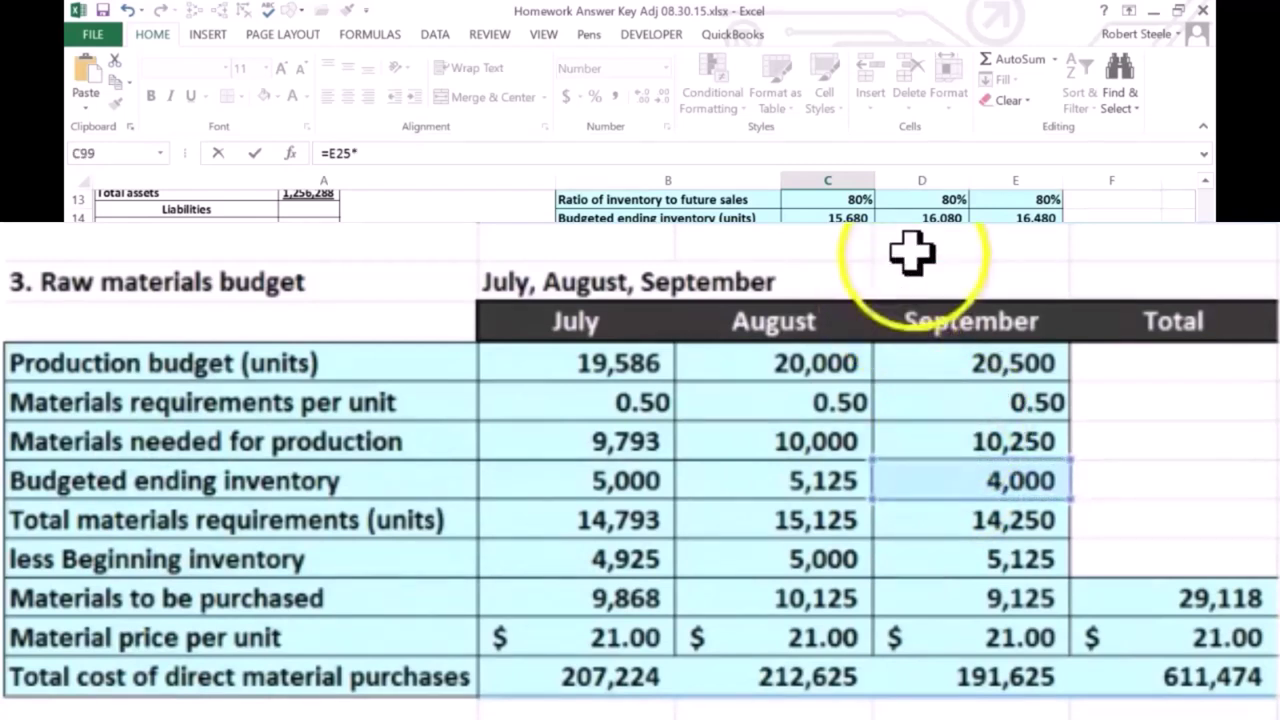
pyautogui.click(1175, 637)
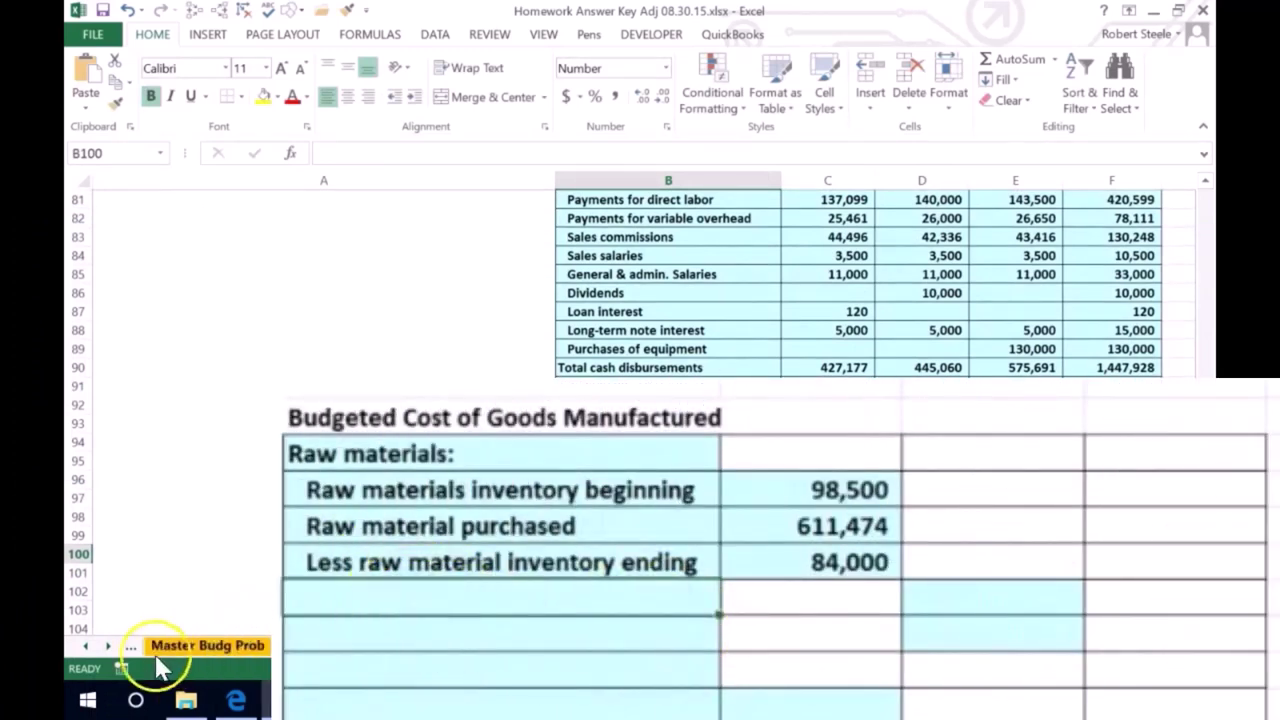
# Add the label "Direct materials used" in B100 and move to D100 for its amount
pyautogui.write('Direct materials used')
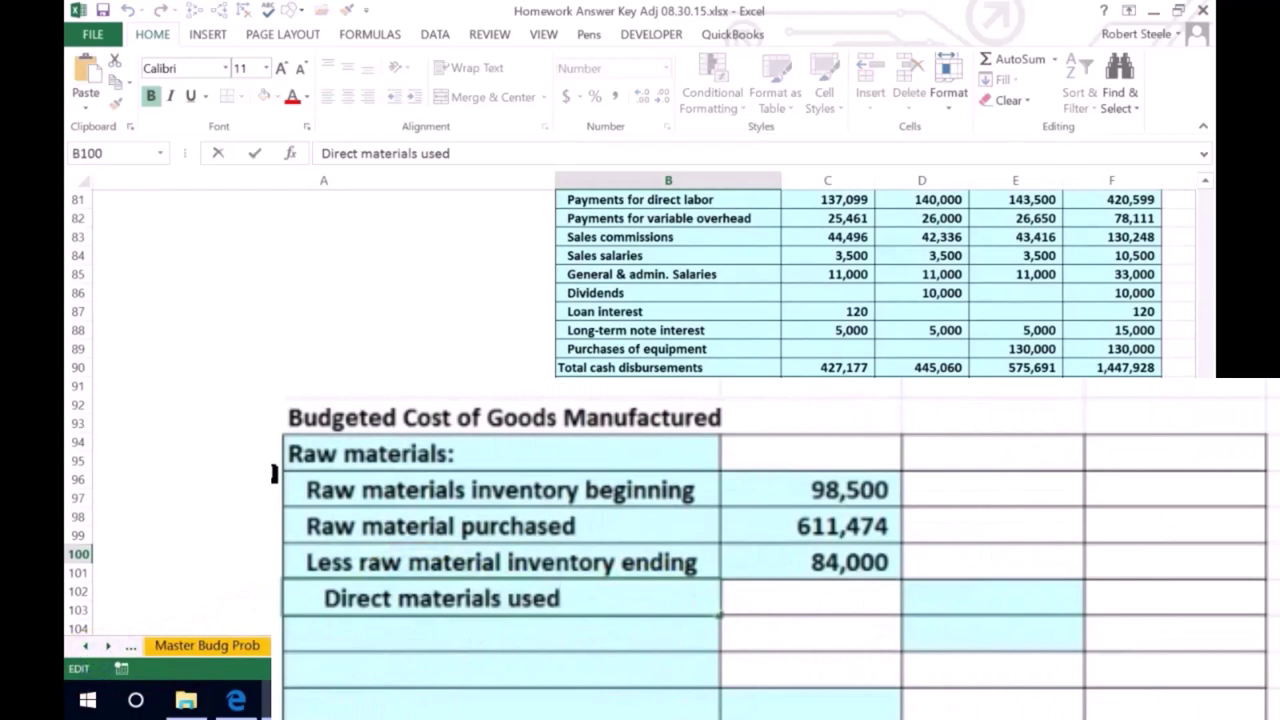
pyautogui.press('Tab')
pyautogui.press('Tab')
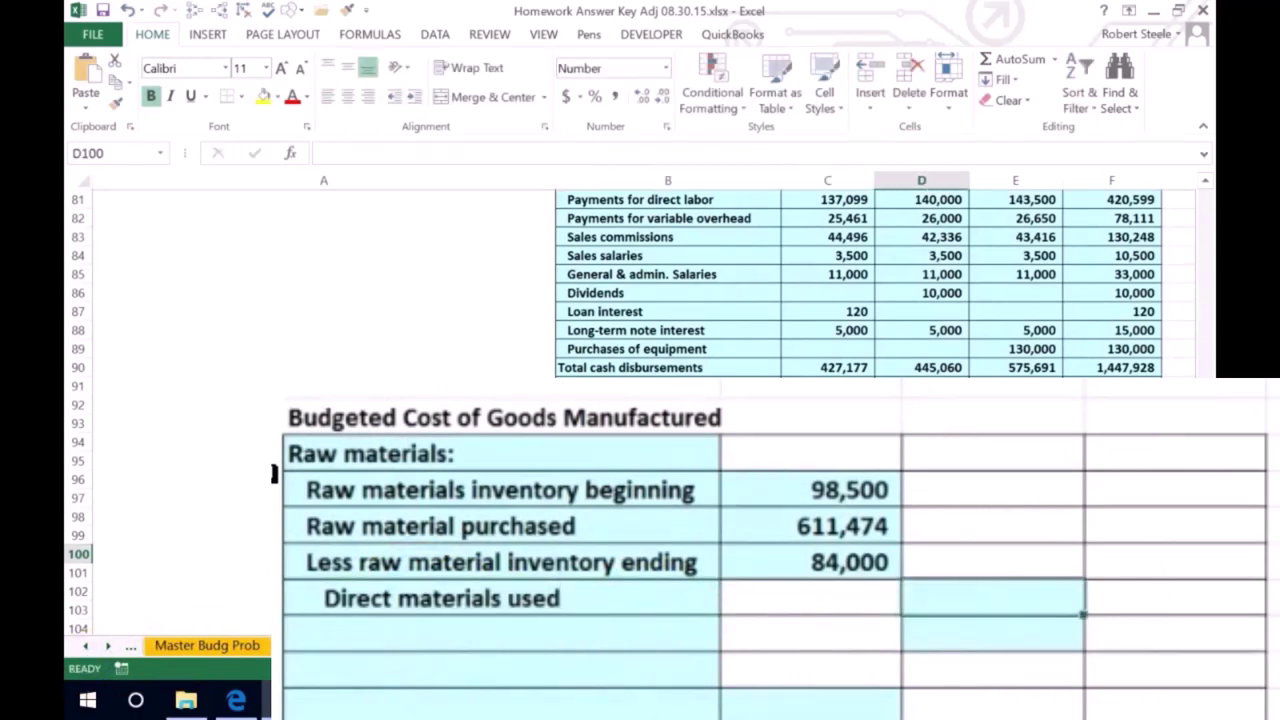
# Calculate direct materials used in D100 as beginning inventory plus purchases less ending inventory (=C97+C98-C99)
pyautogui.write('=')
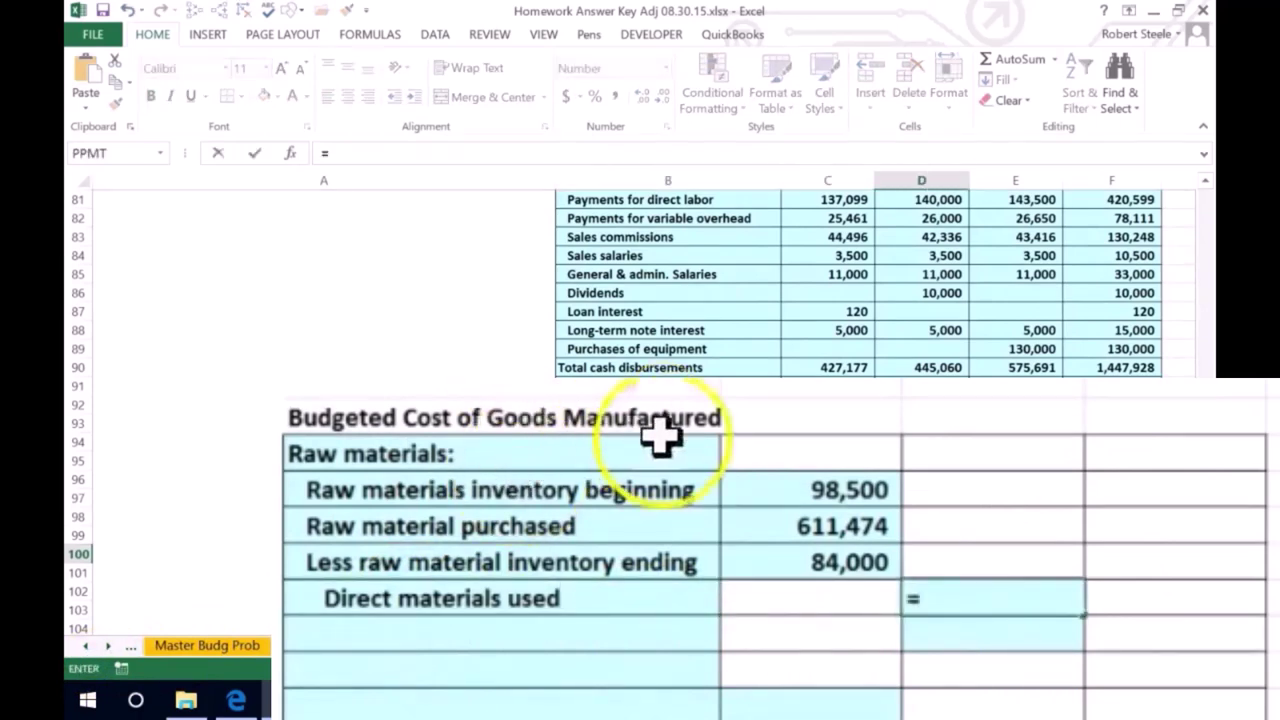
pyautogui.click(752, 484)
pyautogui.write('+')
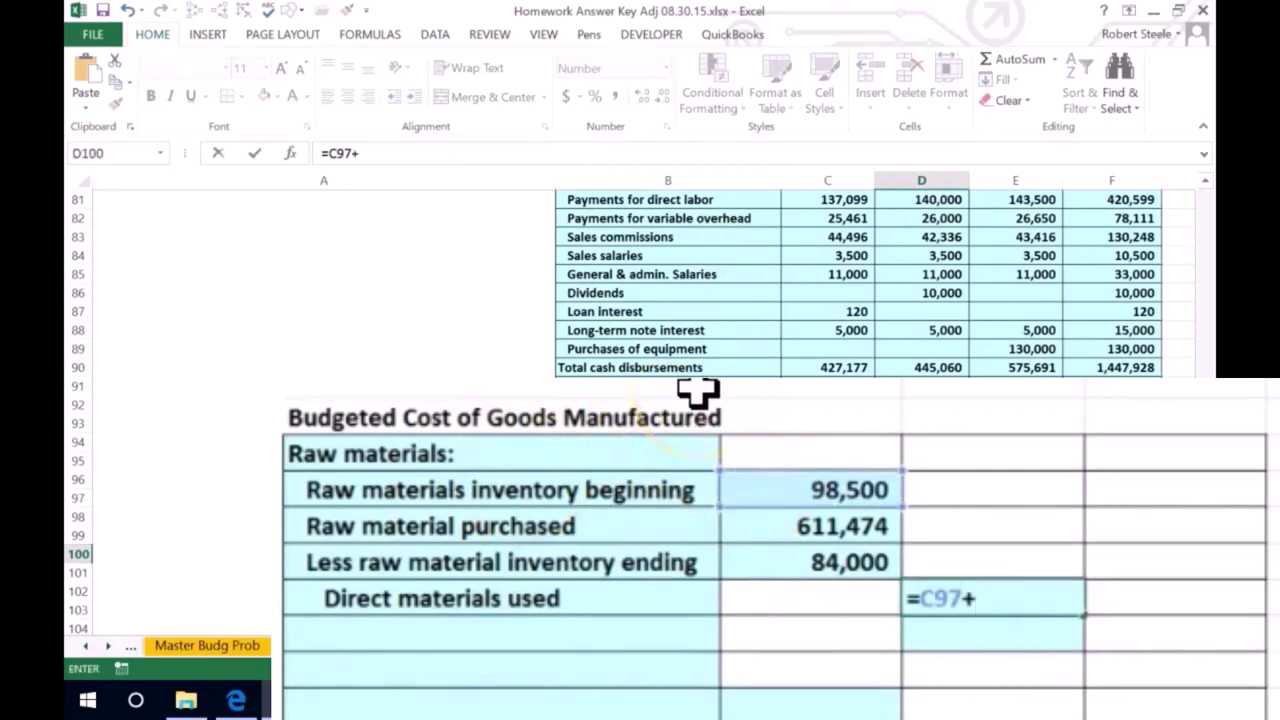
pyautogui.click(750, 528)
pyautogui.write('-')
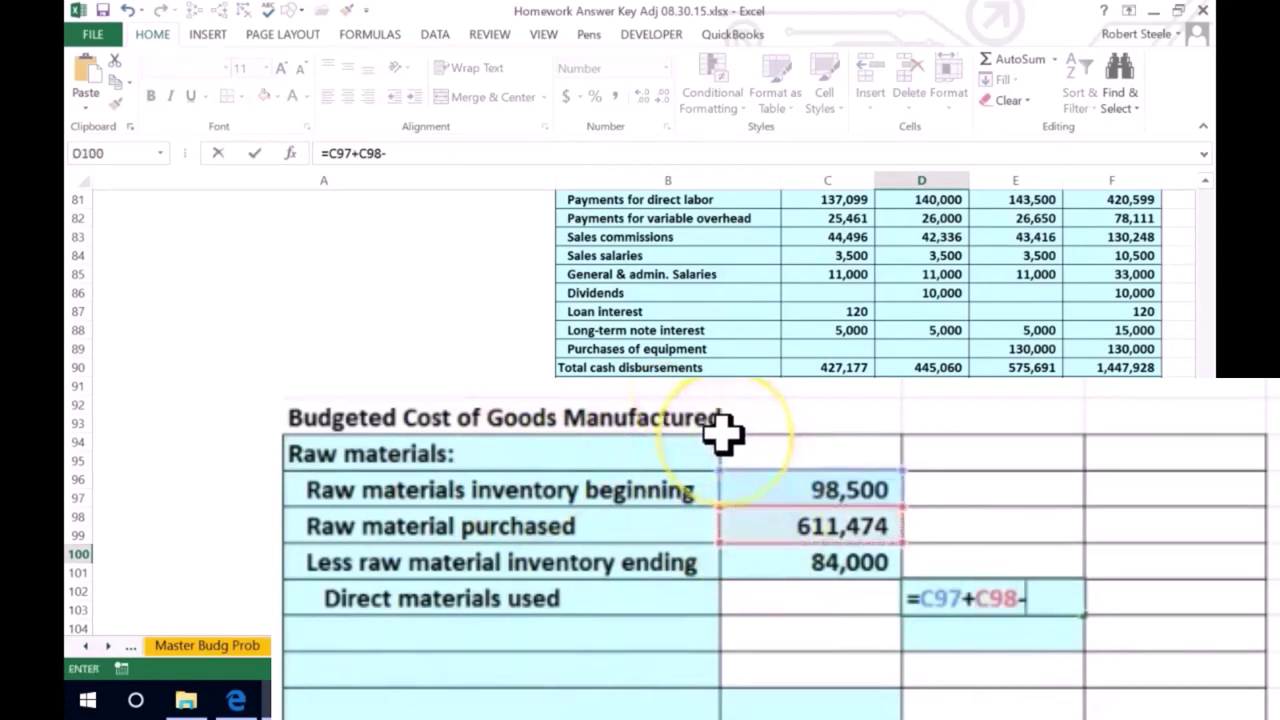
pyautogui.click(795, 560)
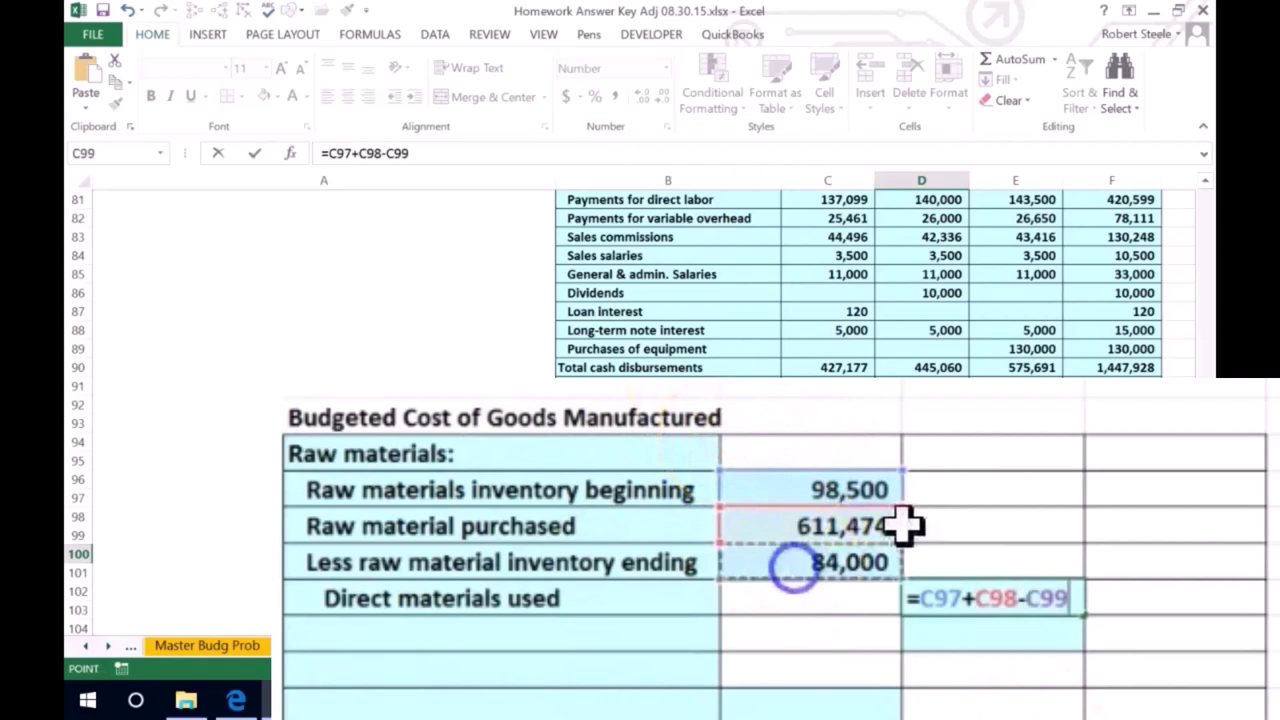
pyautogui.press('Return')
pyautogui.click(857, 523)
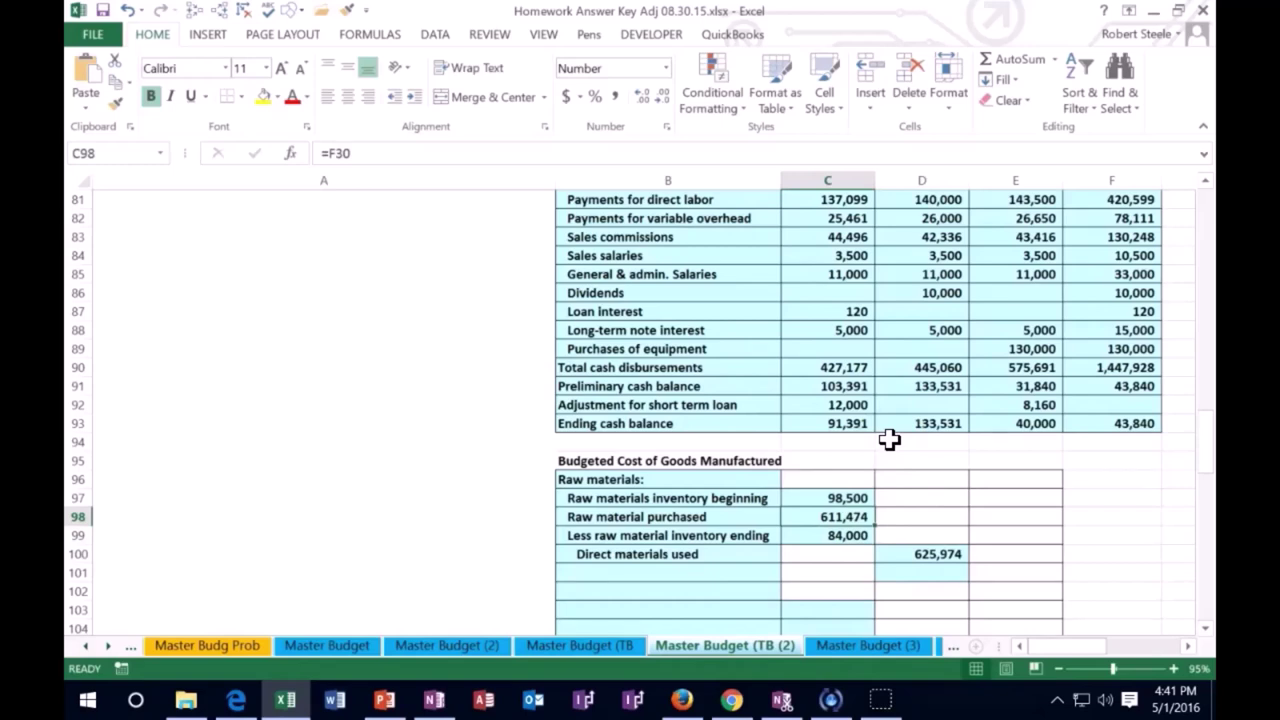
# Add the label "Direct labor" in B101 and move to D101 for its amount
pyautogui.click(650, 574)
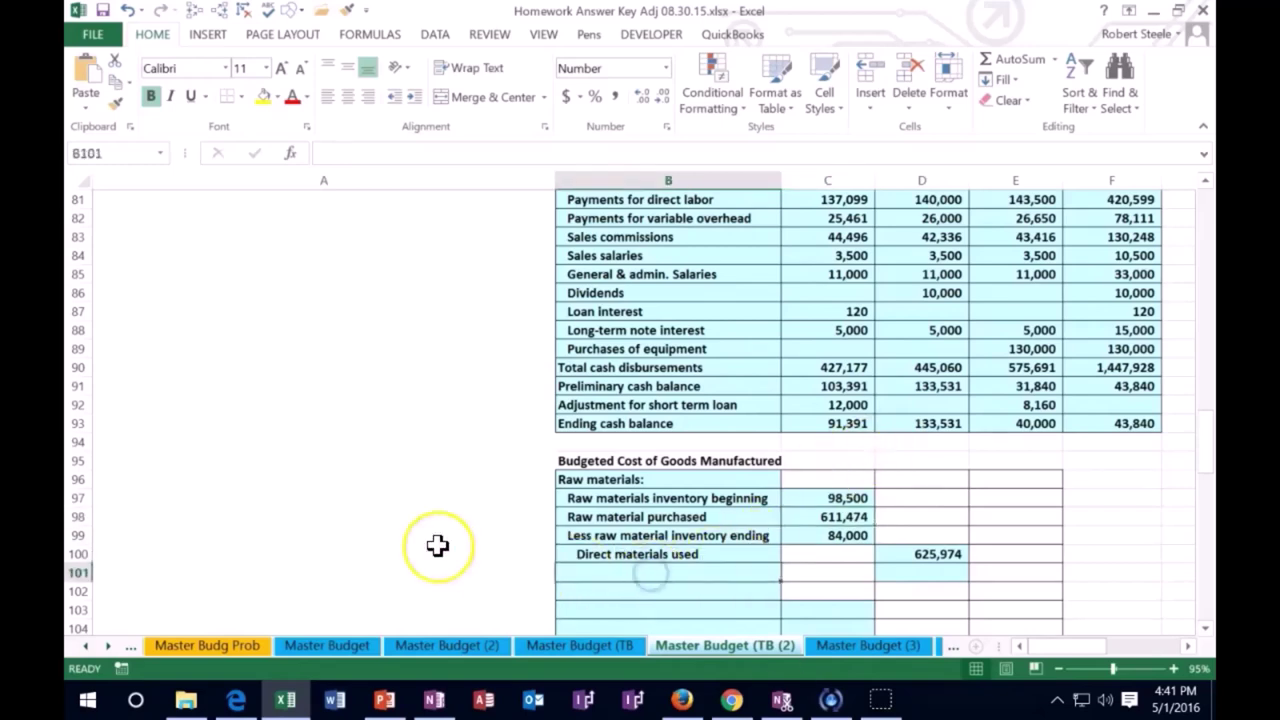
pyautogui.write('Direct ')
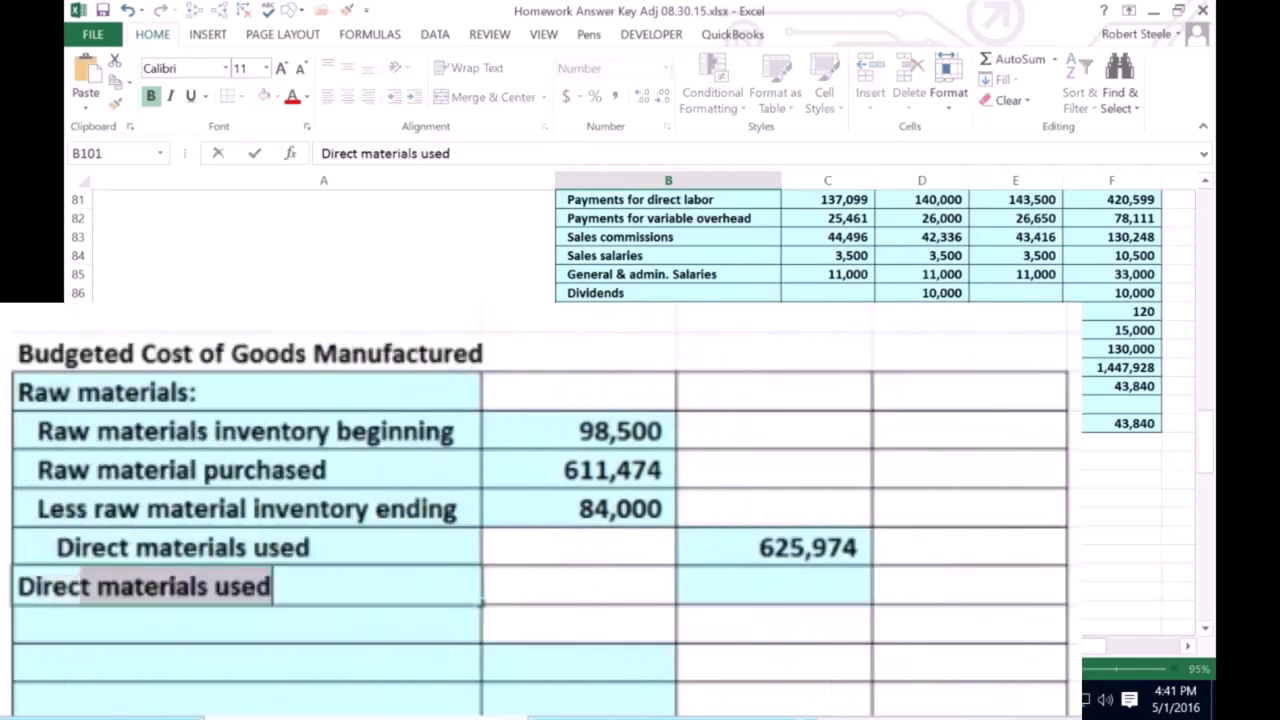
pyautogui.write('labor')
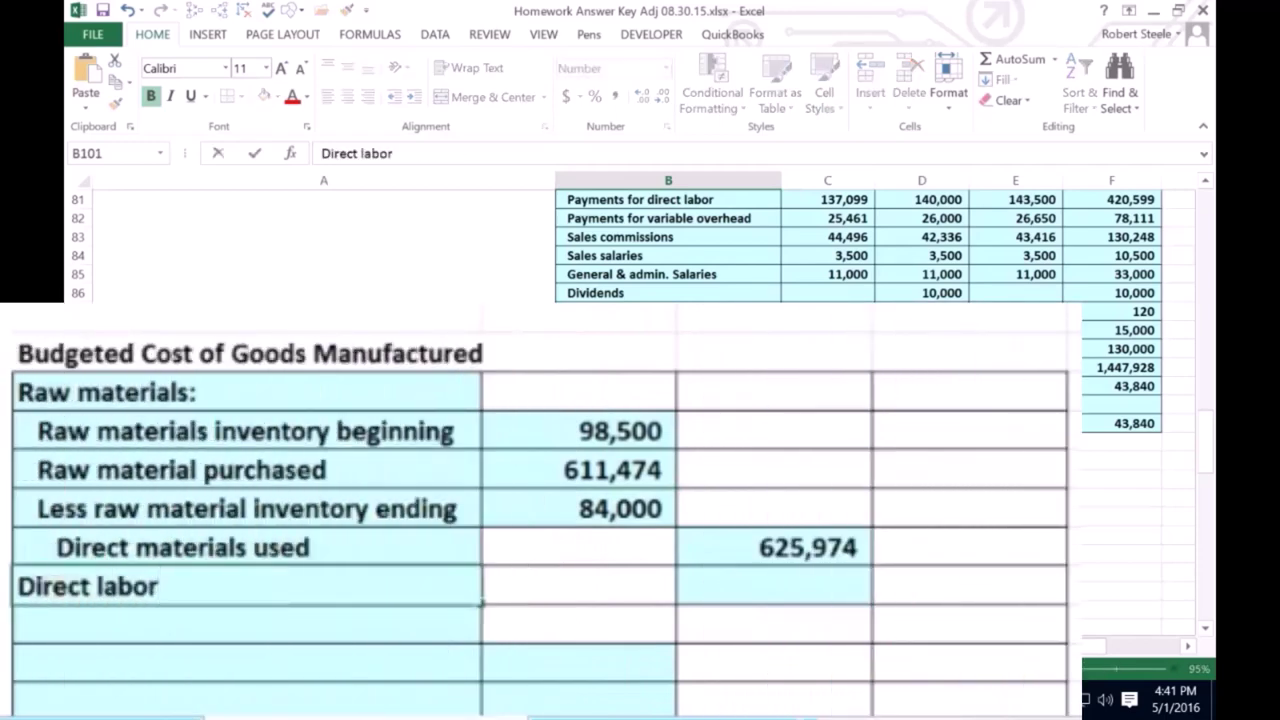
pyautogui.press('Tab')
pyautogui.press('Tab')
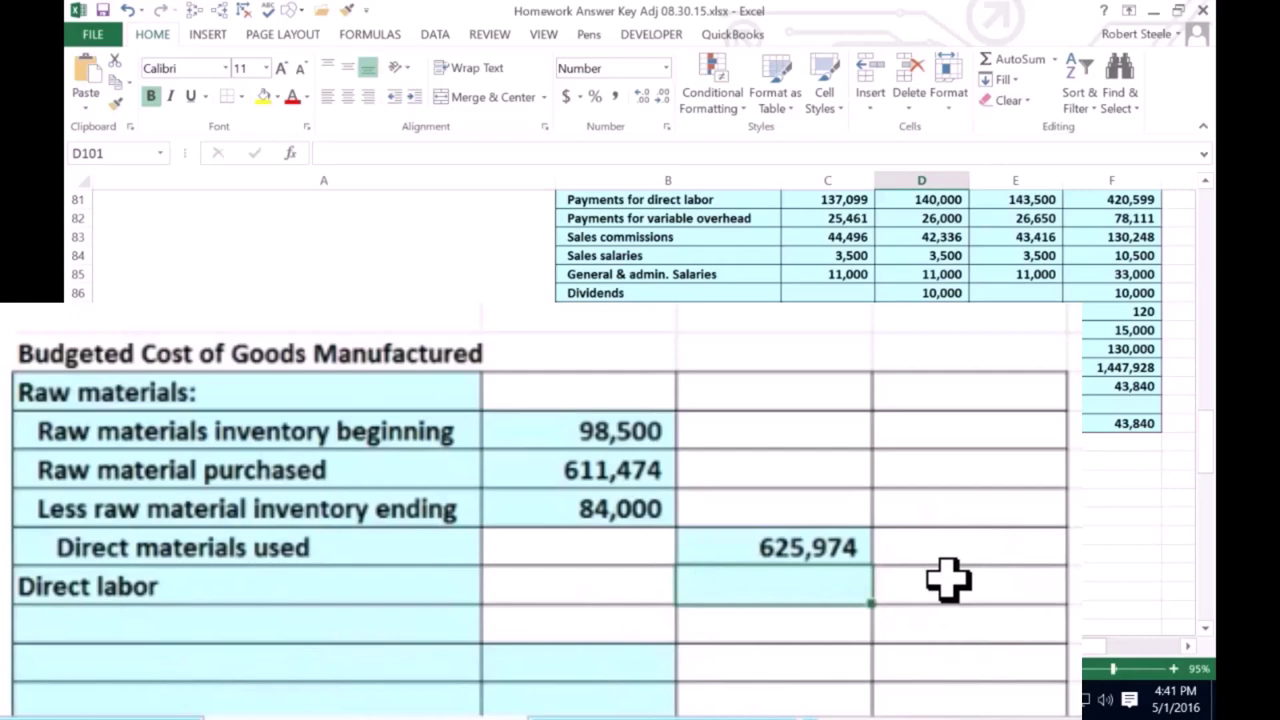
# Link D101 to the quarter's total labor dollars (F38) in the direct labor budget
pyautogui.write('=')
pyautogui.scroll(15, 925, 580)
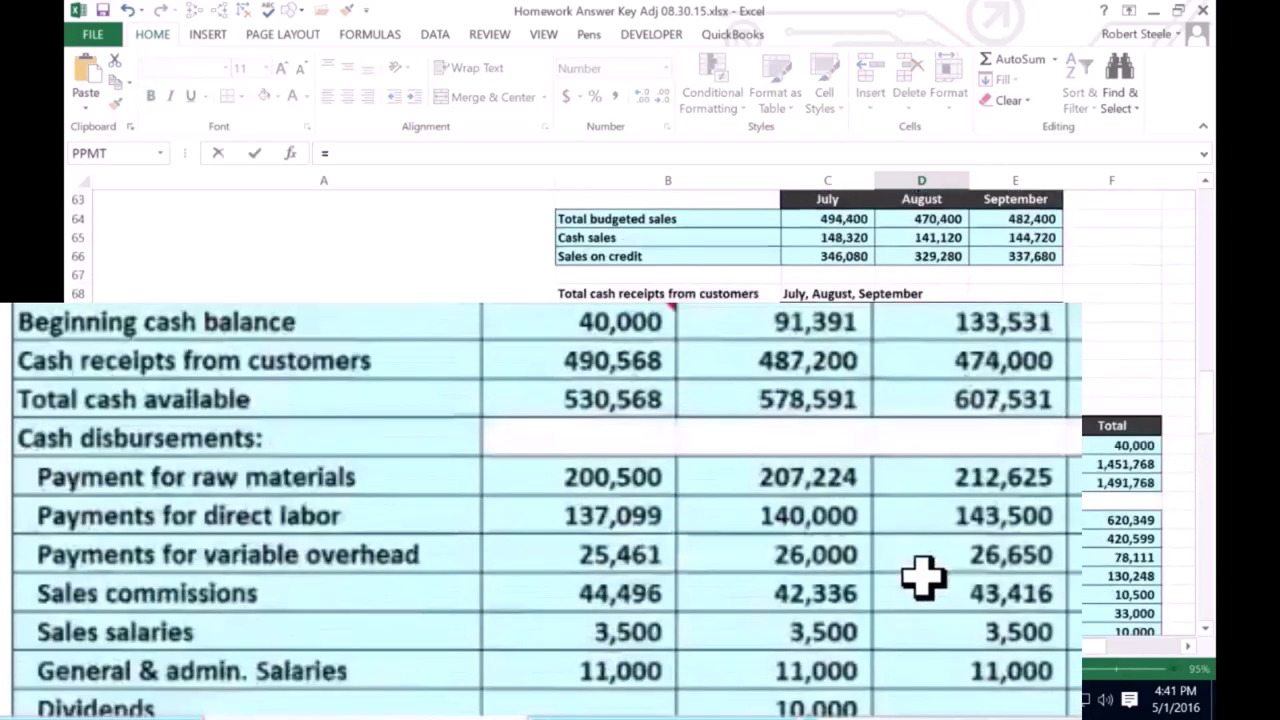
pyautogui.scroll(2, 993, 566)
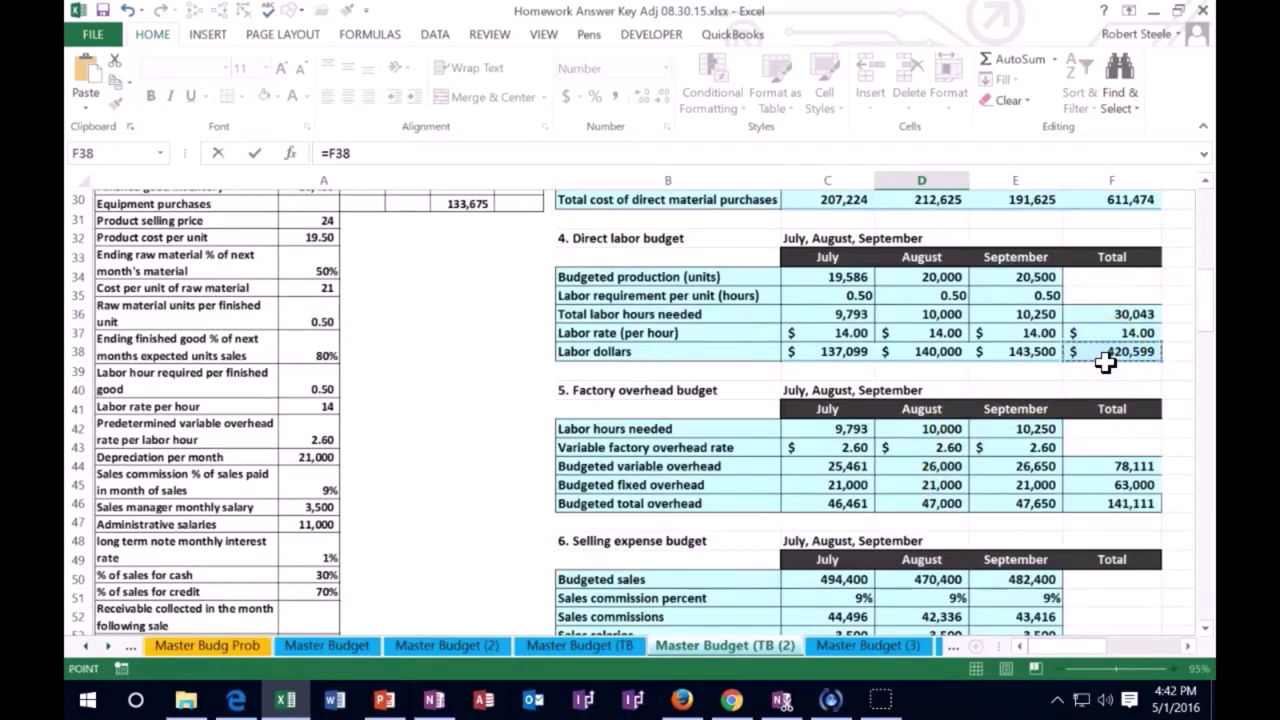
pyautogui.press('Return')
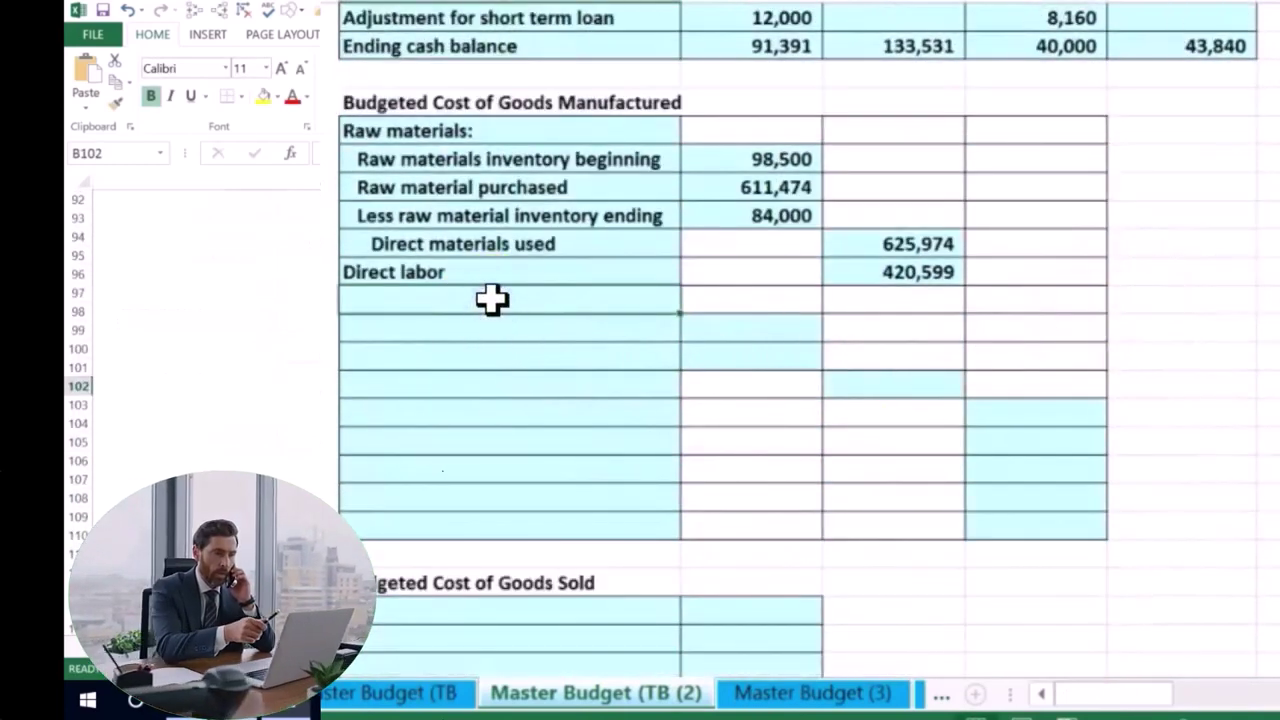
# Add the heading "Factory overhead" in B102 and the label "Variable portion" in B103
pyautogui.write('Fa')
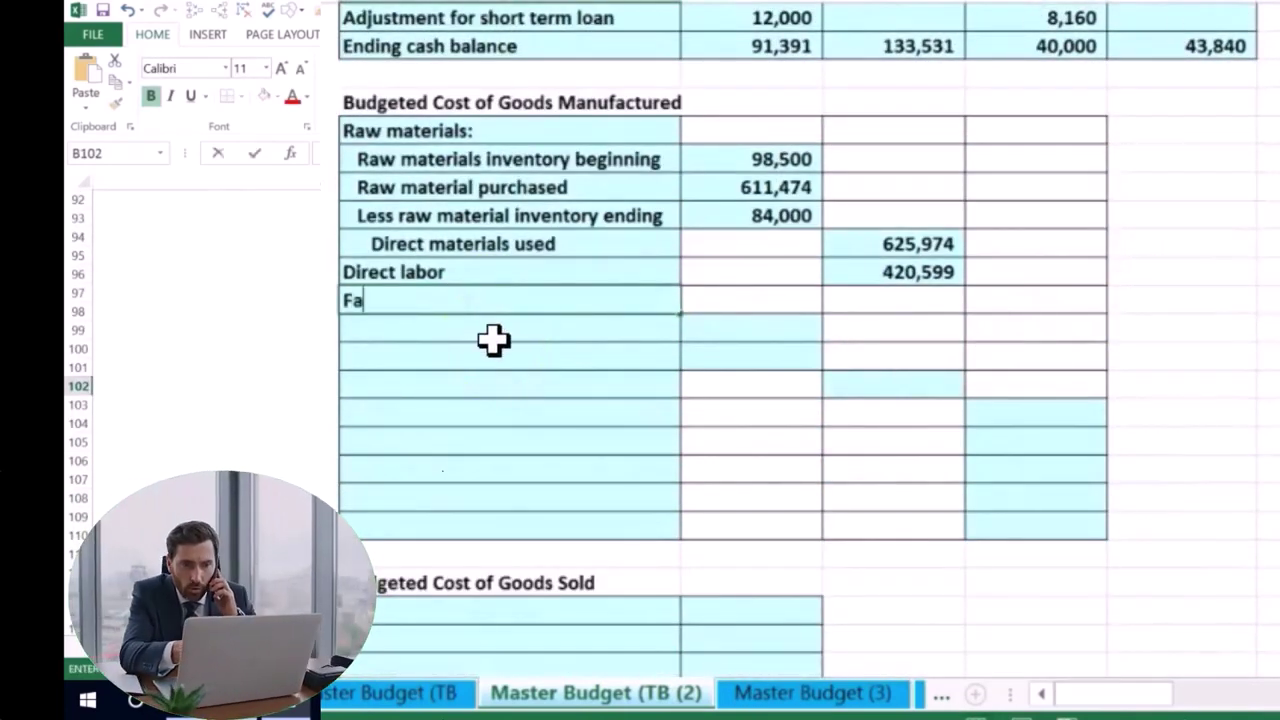
pyautogui.write('ctory')
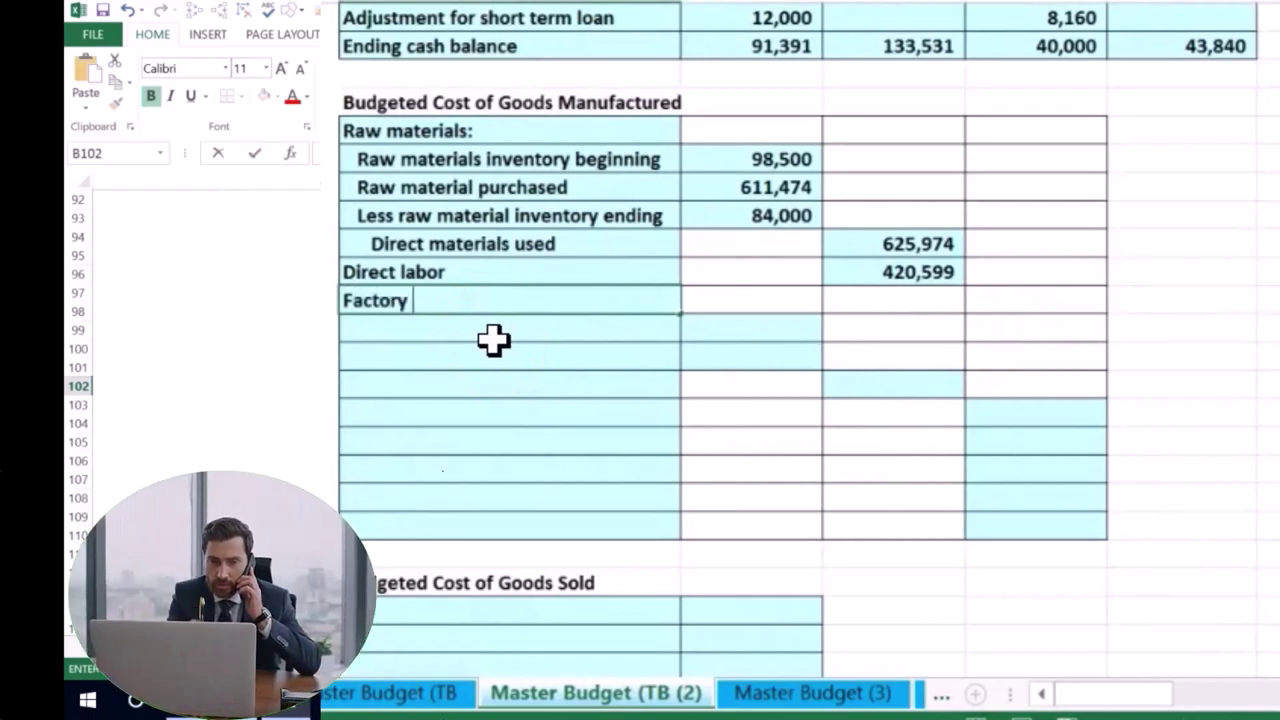
pyautogui.write('ad')
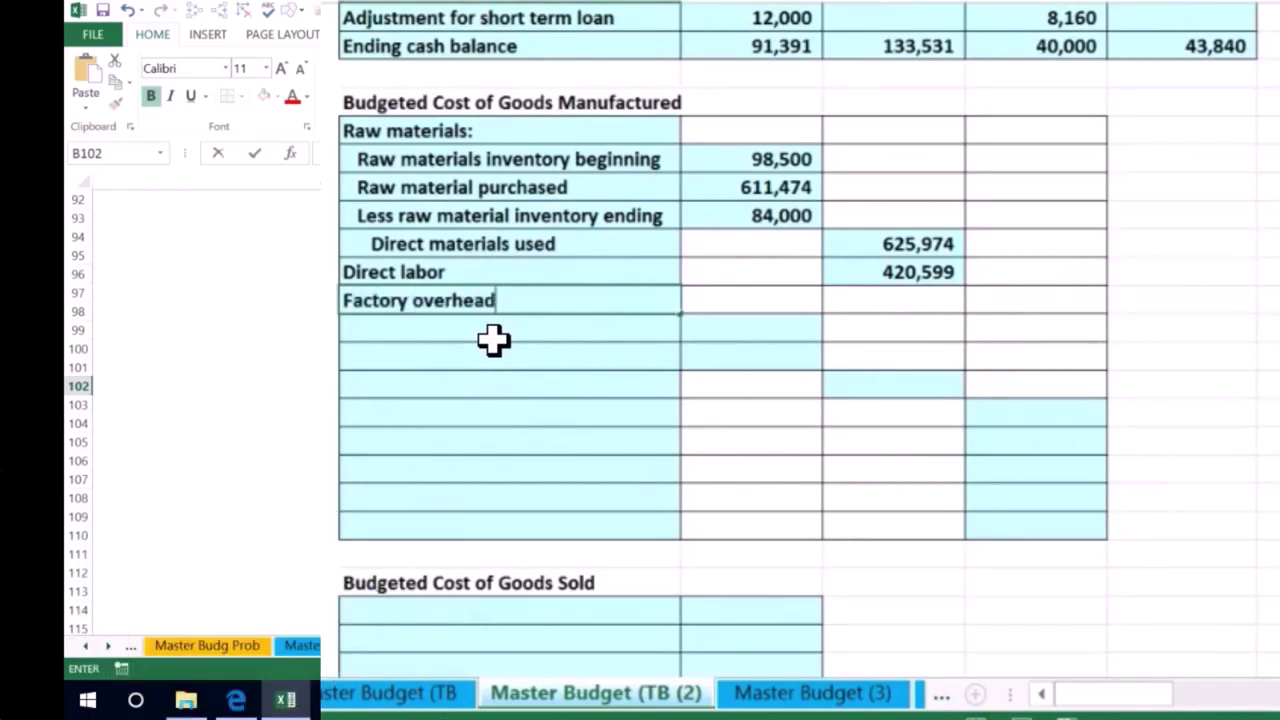
pyautogui.press('Return')
pyautogui.write('Vari')
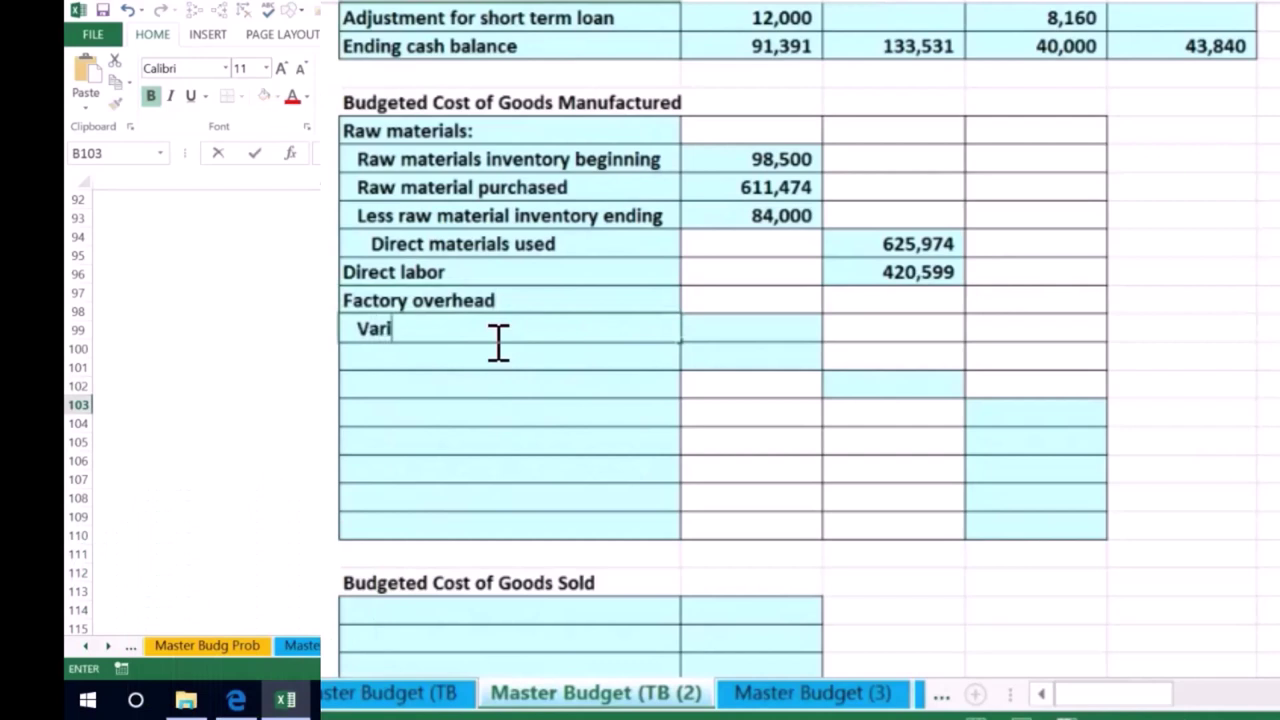
pyautogui.press('BackSpace')
pyautogui.press('BackSpace')
pyautogui.press('BackSpace')
pyautogui.write('iable portion')
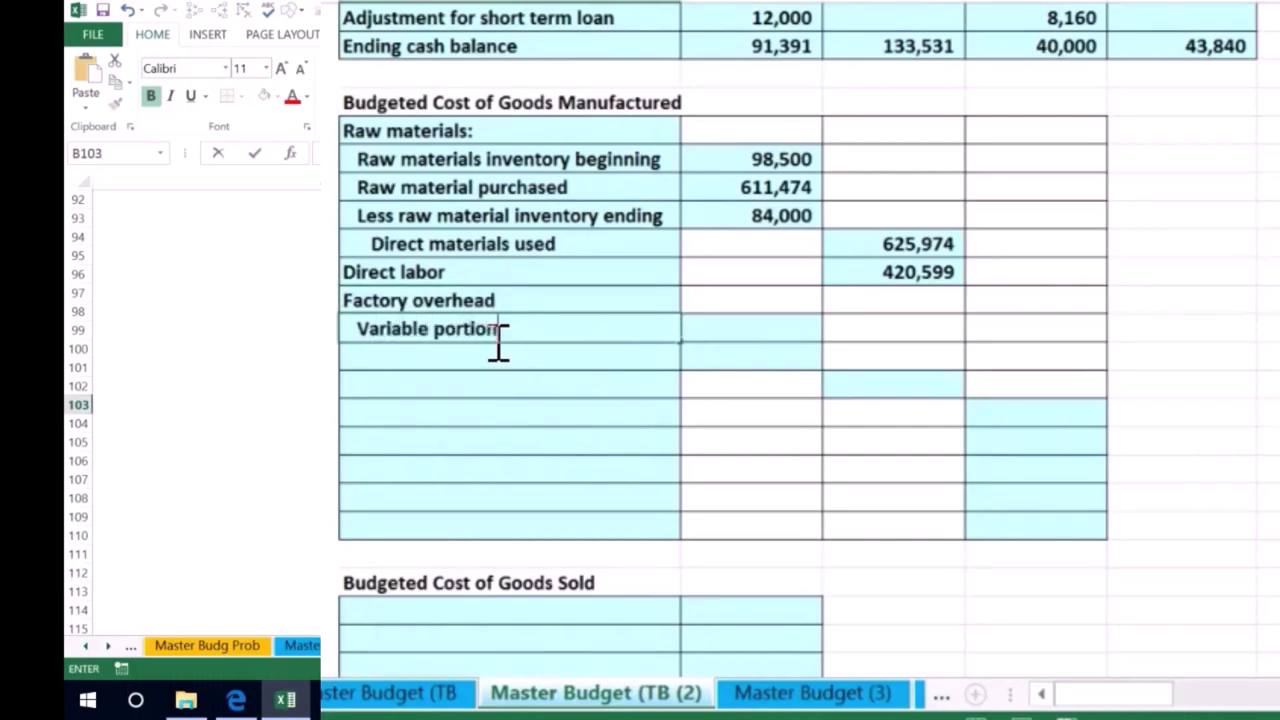
pyautogui.press('Tab')
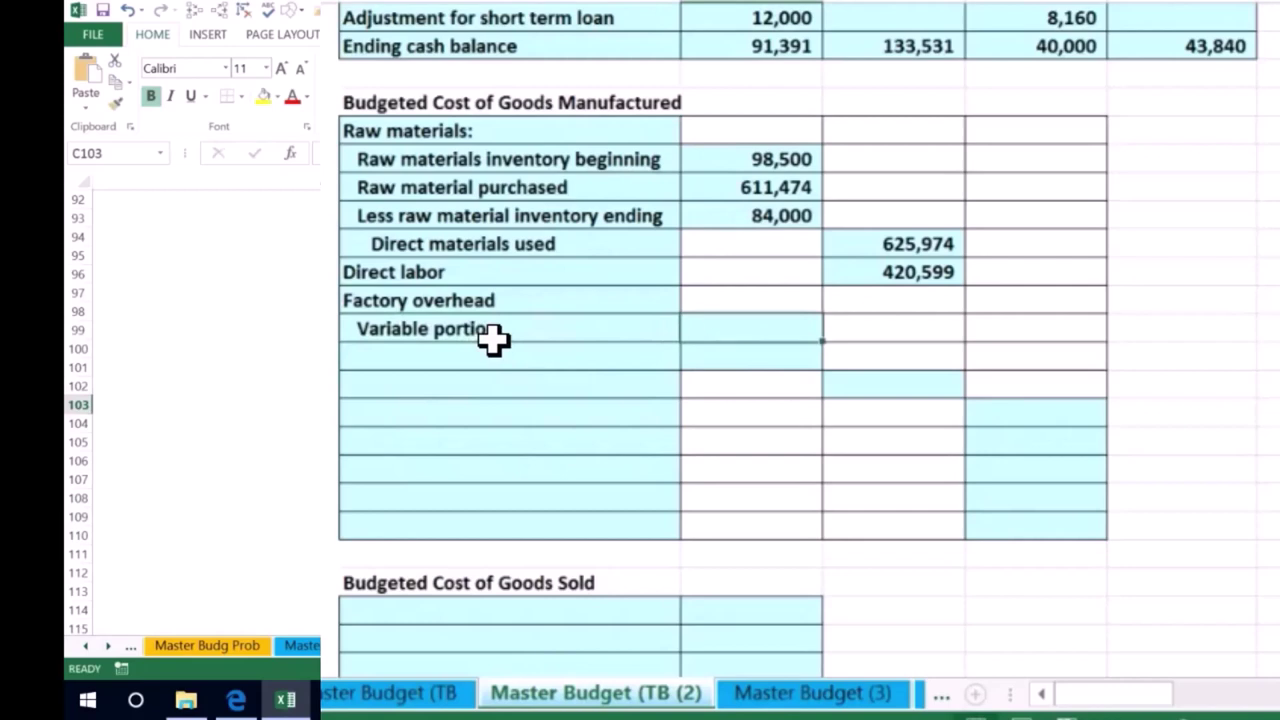
# Add the label "Fixed portion" in B104 below the variable portion
pyautogui.click(496, 352)
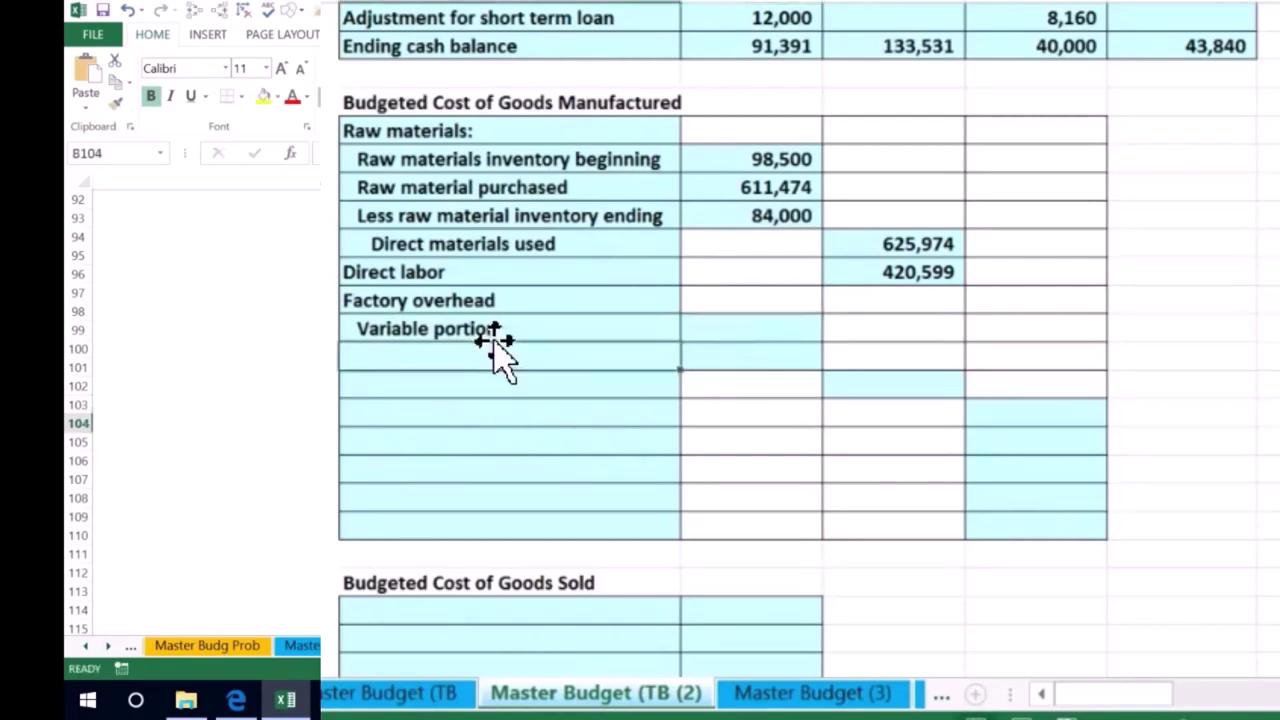
pyautogui.write('Fixed')
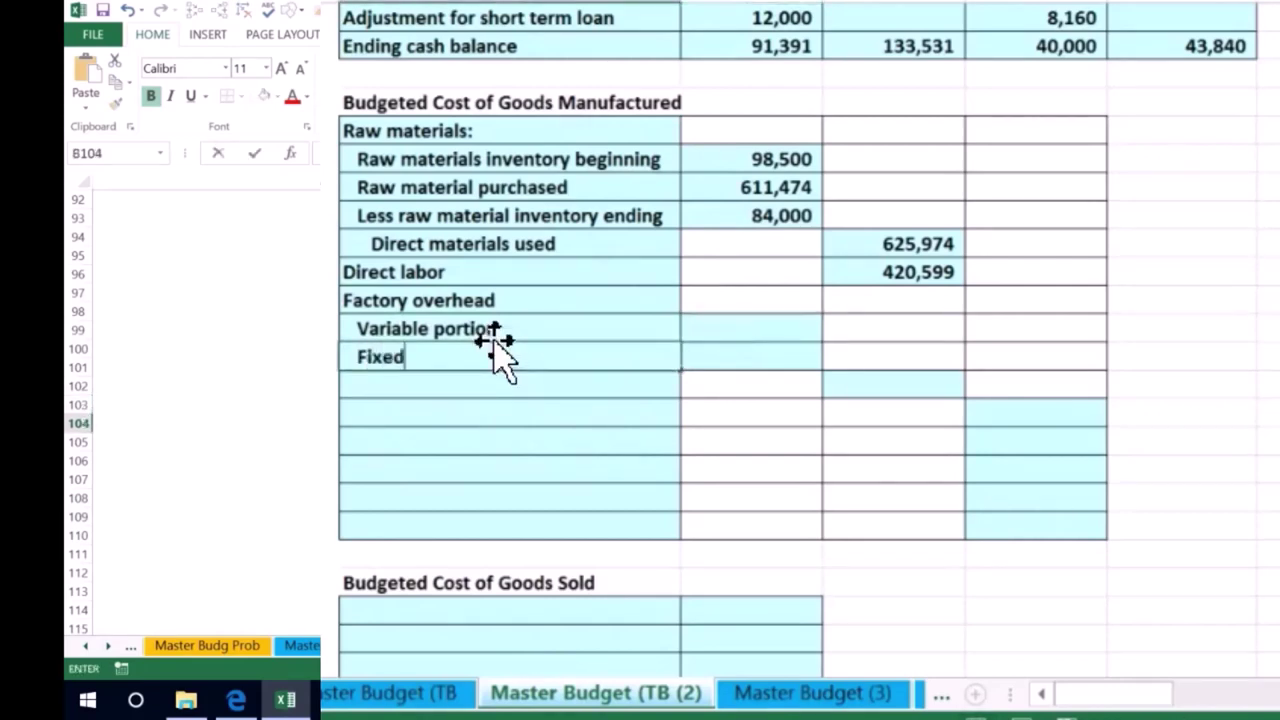
pyautogui.write(' portion')
pyautogui.press('Tab')
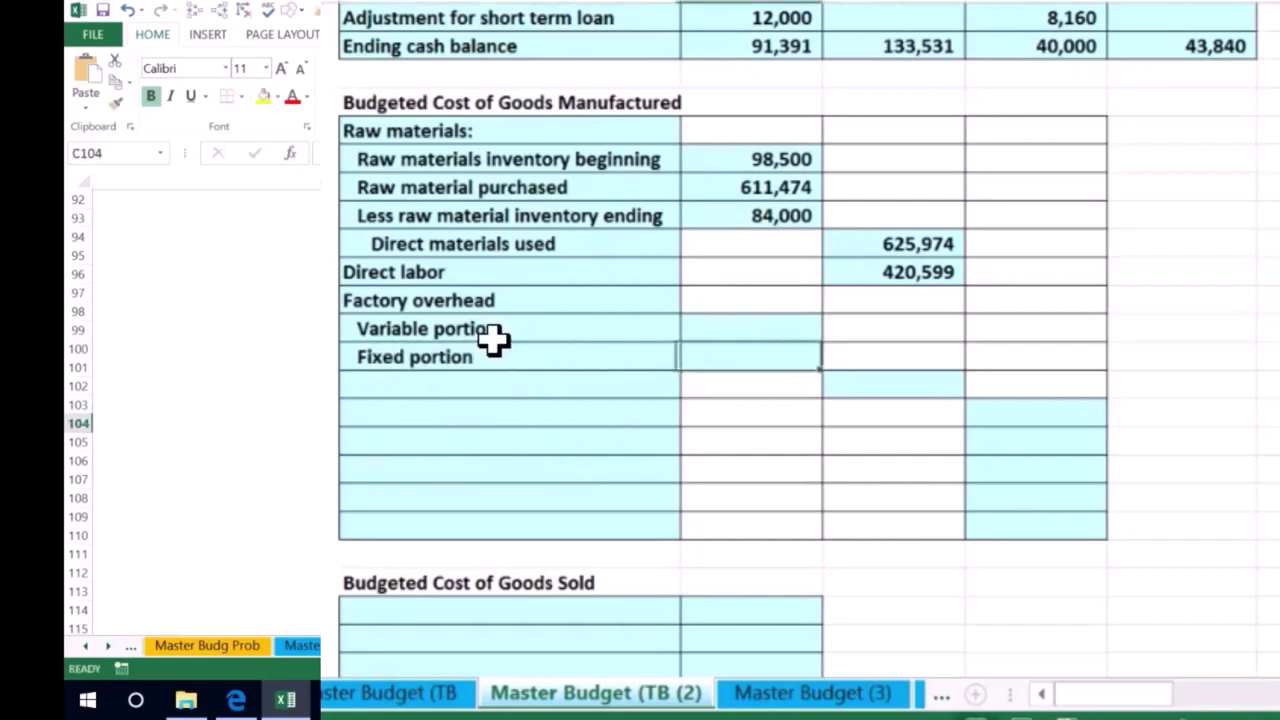
# Link C103 to the quarter's total budgeted variable overhead (F44) in the factory overhead budget
pyautogui.press('Up')
pyautogui.write('=')
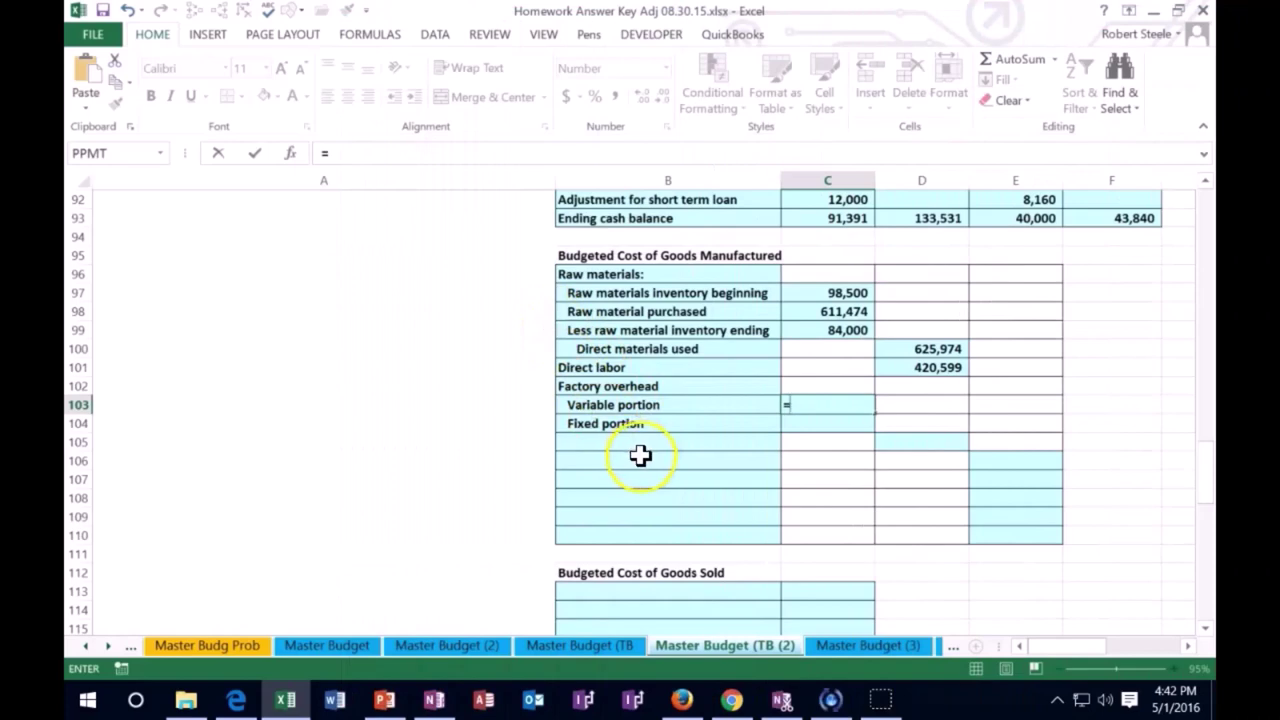
pyautogui.scroll(13, 640, 455)
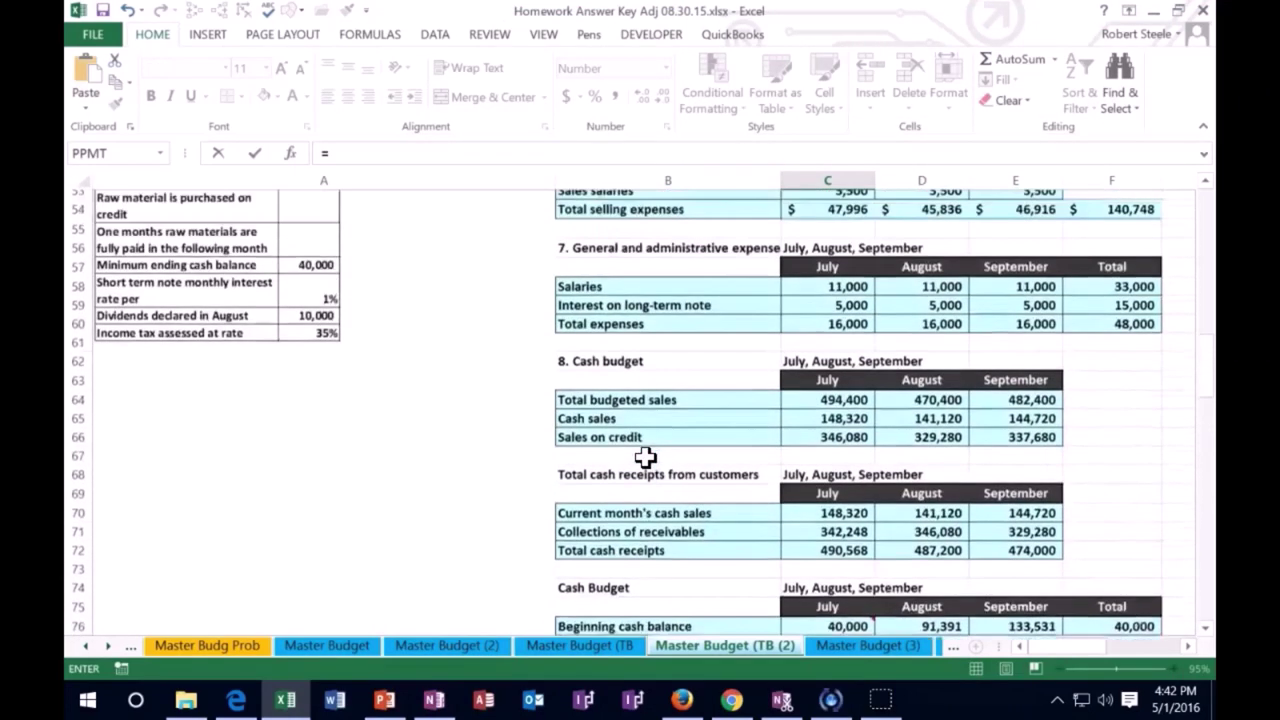
pyautogui.scroll(5, 645, 457)
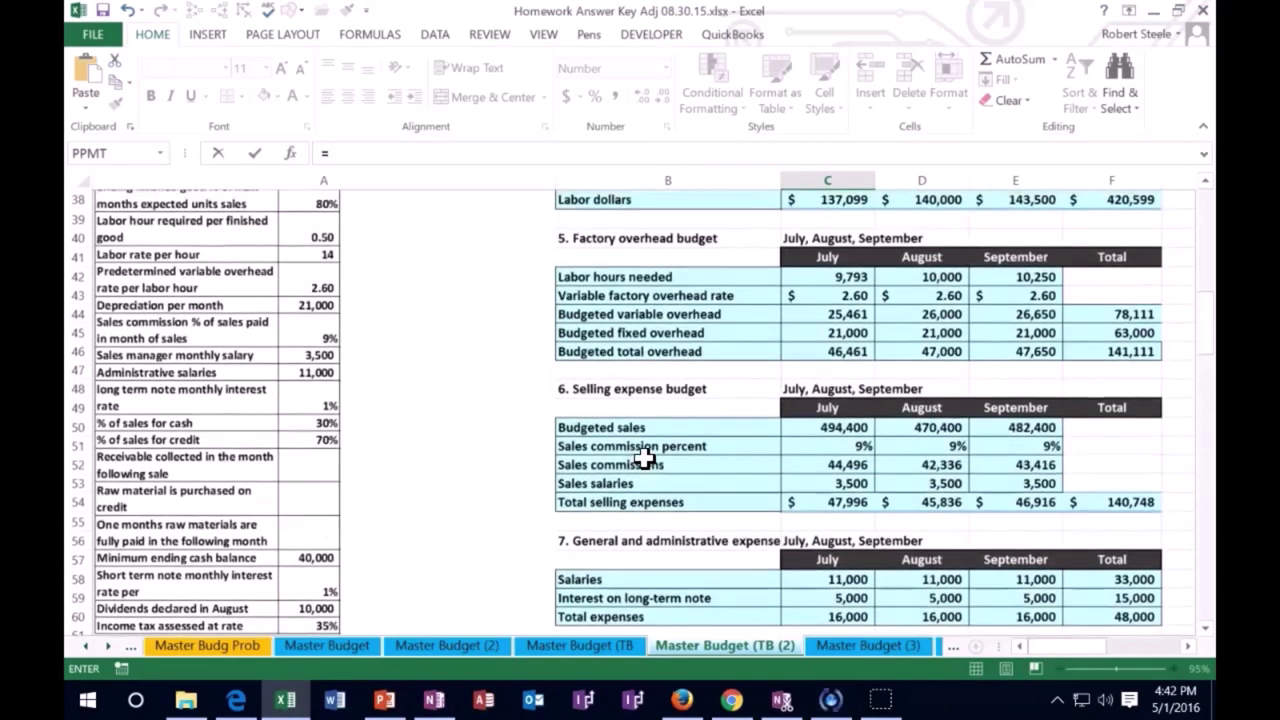
pyautogui.scroll(1, 643, 452)
pyautogui.press('super+plus')
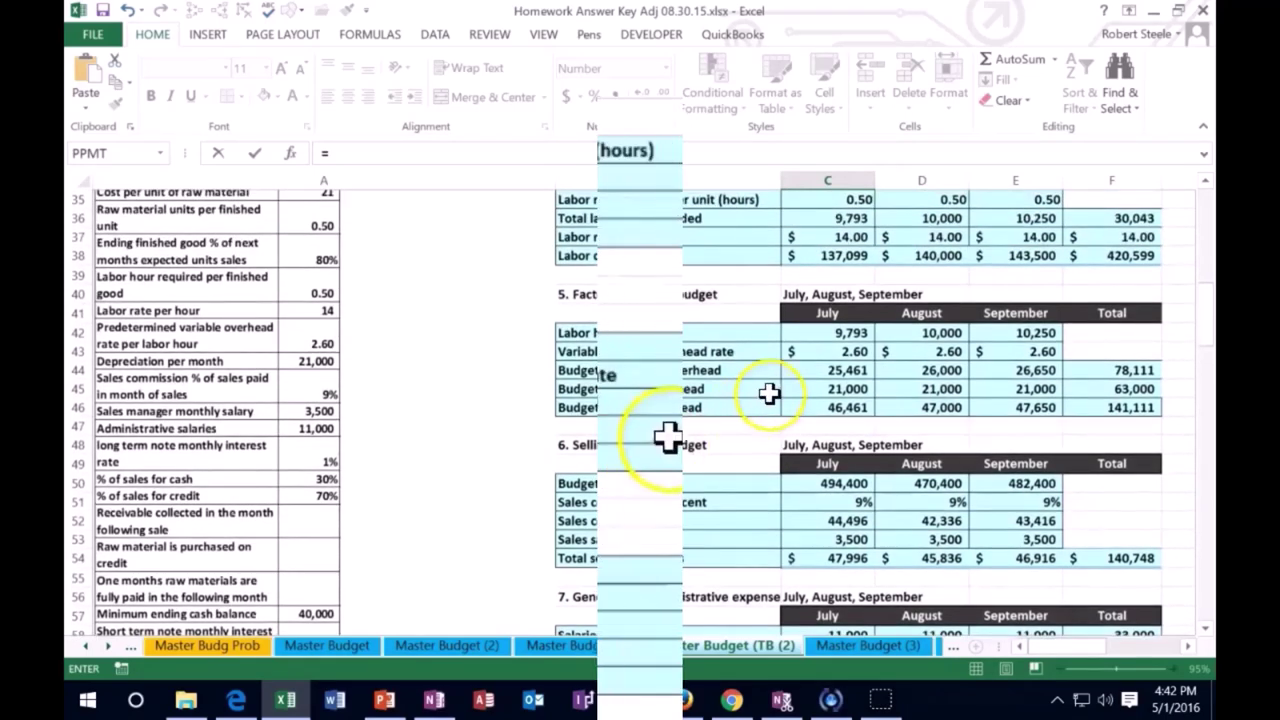
pyautogui.click(1162, 401)
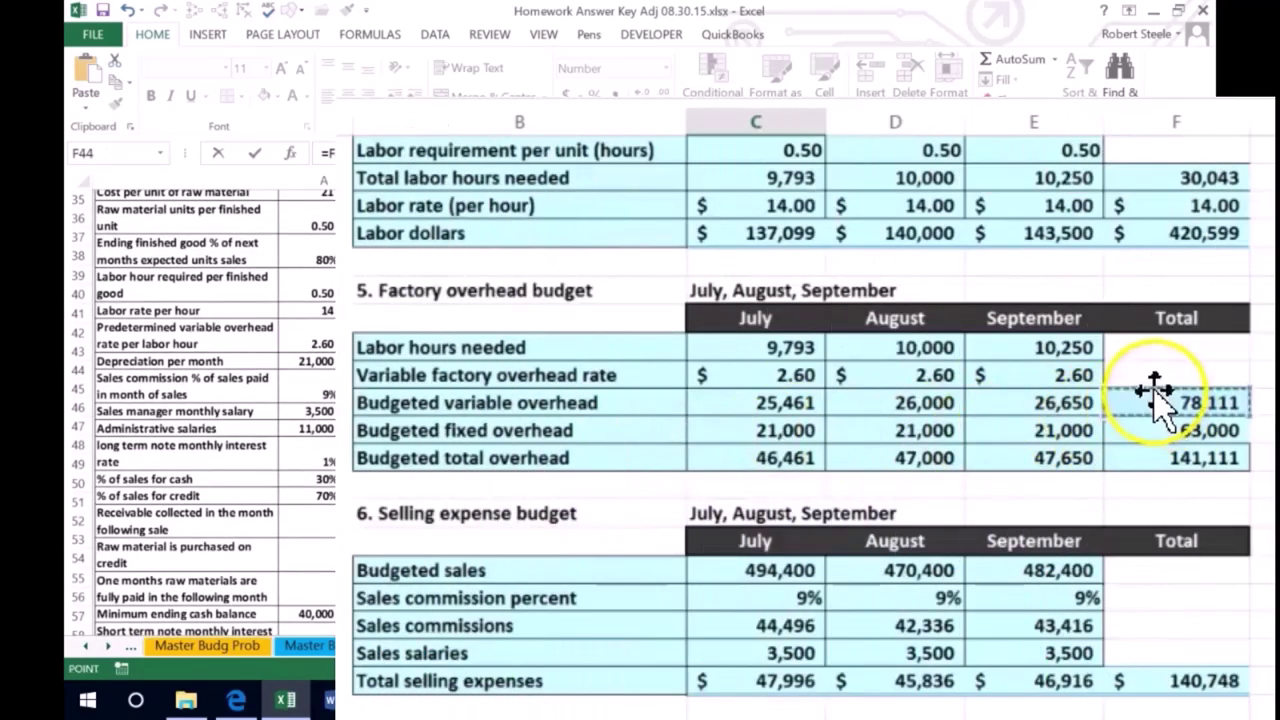
pyautogui.press('Escape')
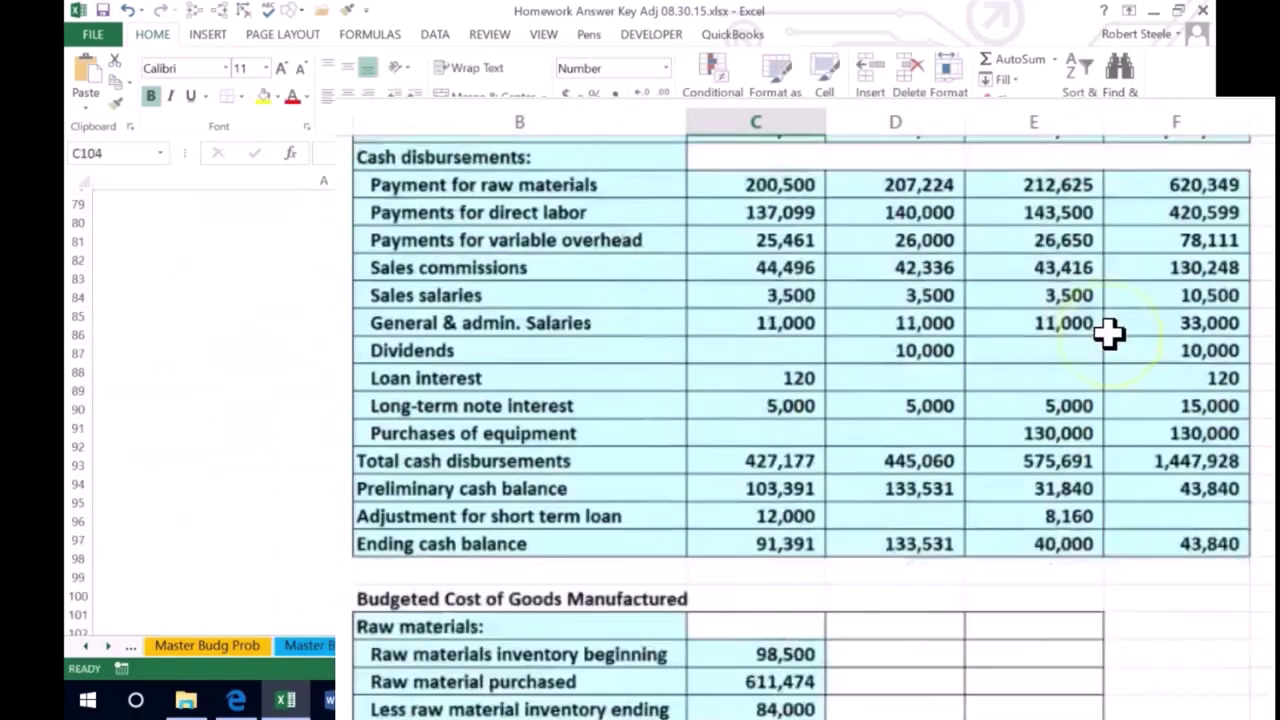
pyautogui.press('Down')
pyautogui.press('Down')
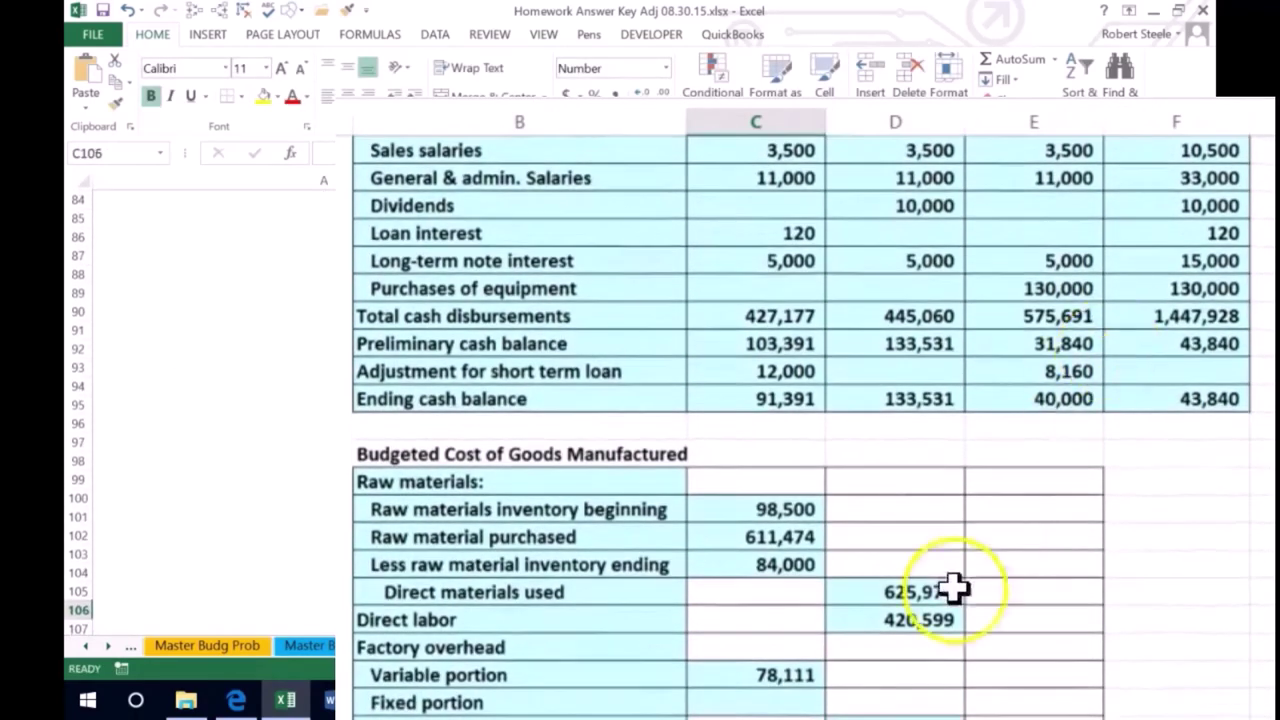
# Link C104 to the quarter's total budgeted fixed overhead (F45) in the factory overhead budget
pyautogui.scroll(-1, 724, 685)
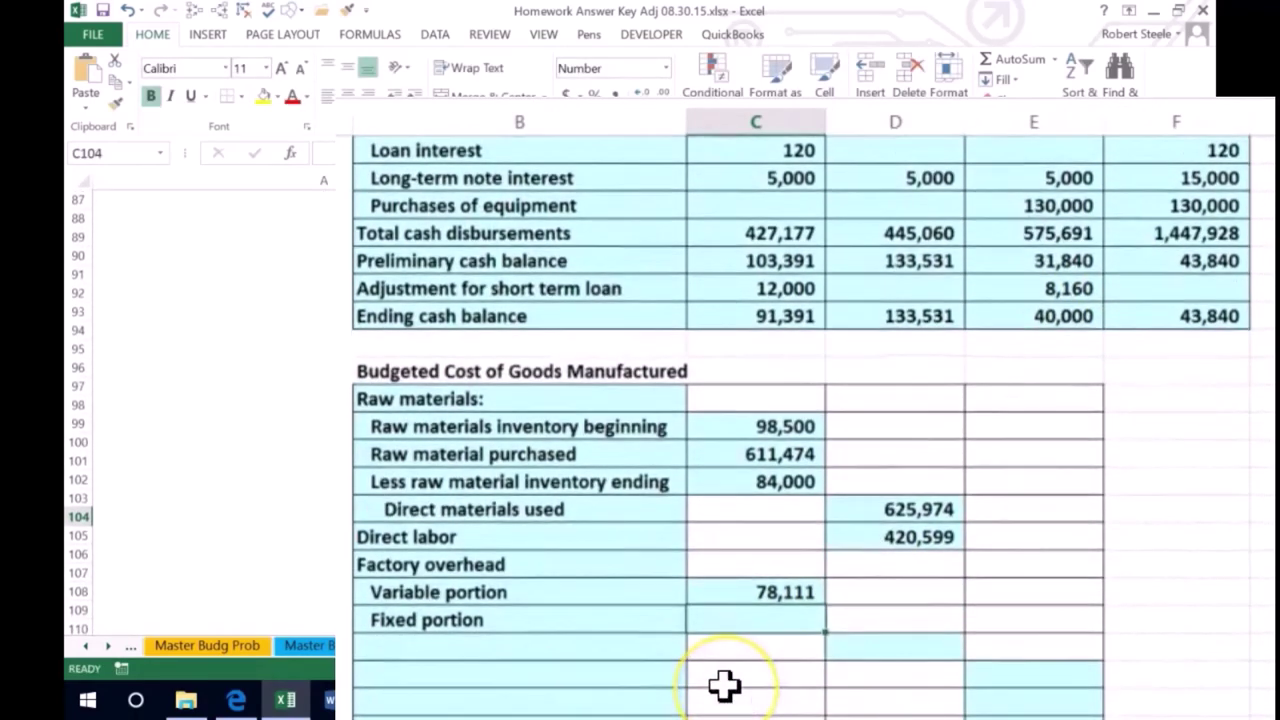
pyautogui.write('=')
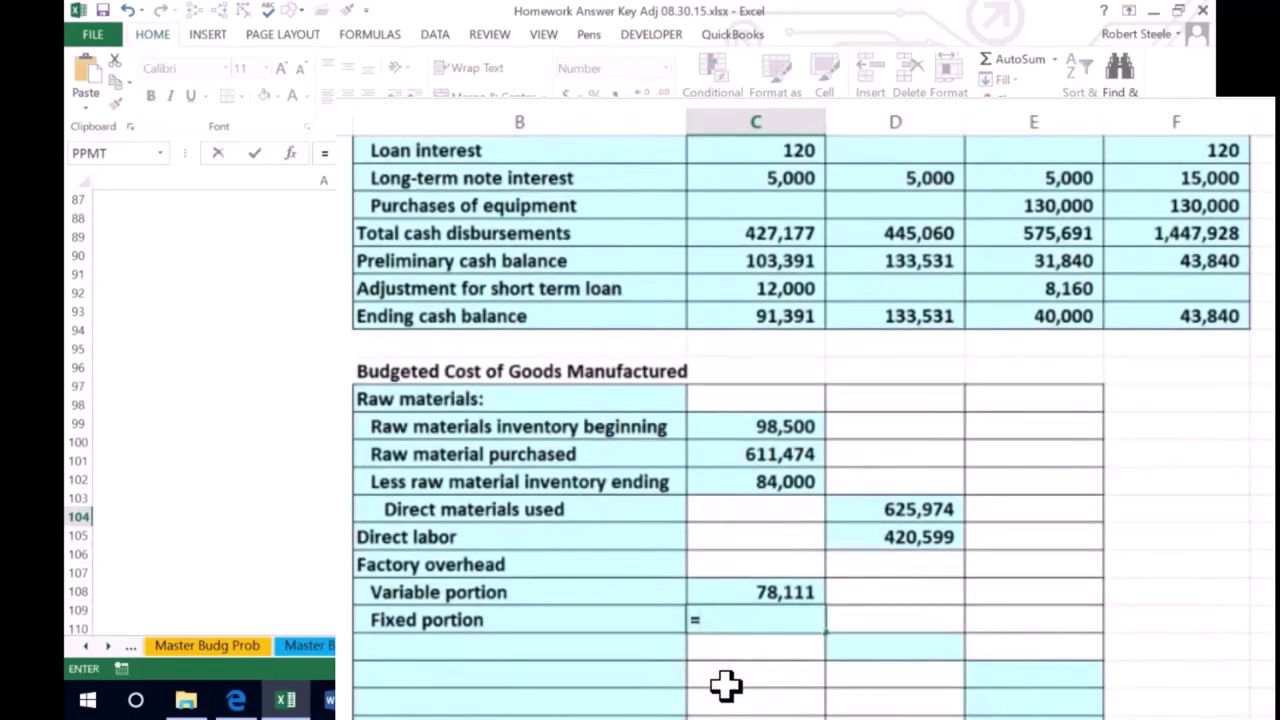
pyautogui.scroll(5, 722, 680)
pyautogui.scroll(8, 717, 673)
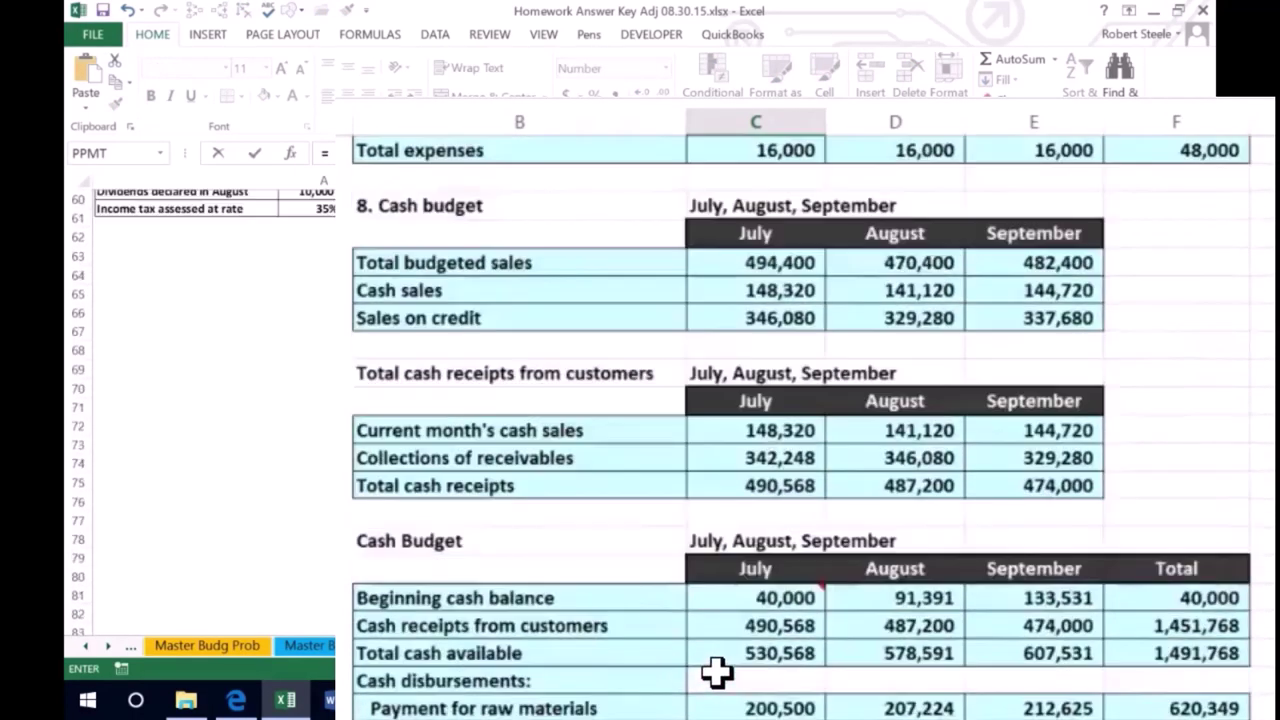
pyautogui.scroll(3, 717, 673)
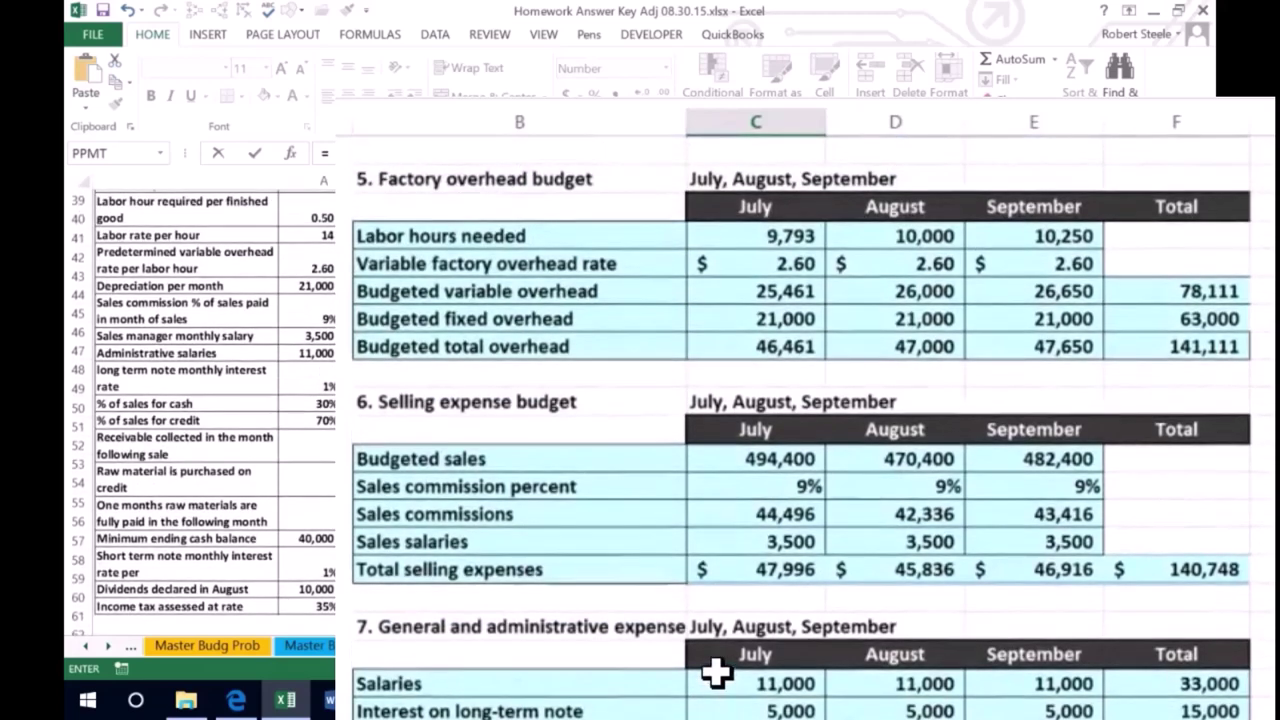
pyautogui.click(1205, 318)
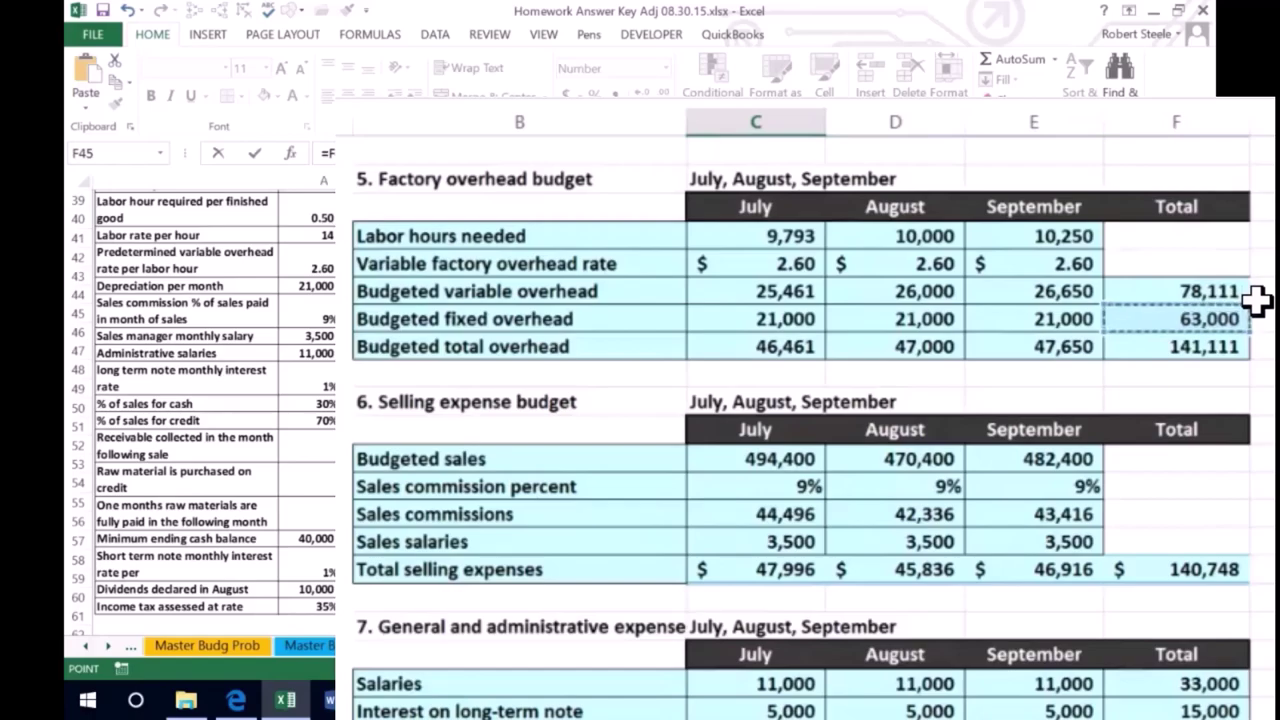
pyautogui.press('Return')
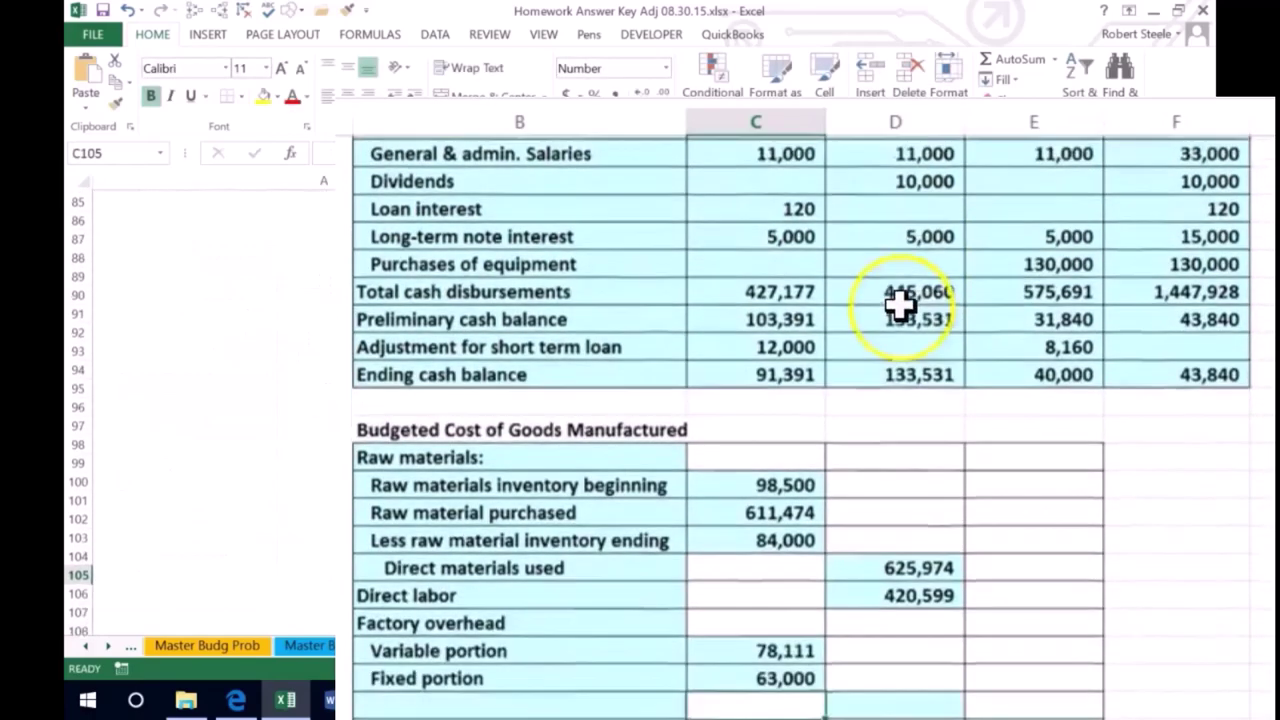